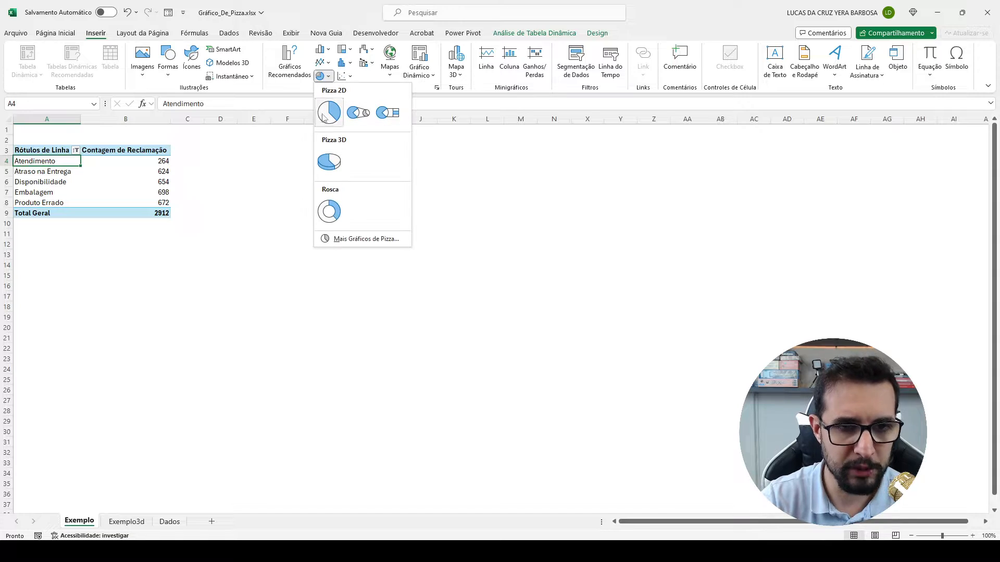
# Insert a 2D pie chart of the complaint counts and place it directly beside the pivot table
pyautogui.click(328, 113)
pyautogui.moveTo(478, 252); pyautogui.dragTo(287, 142)
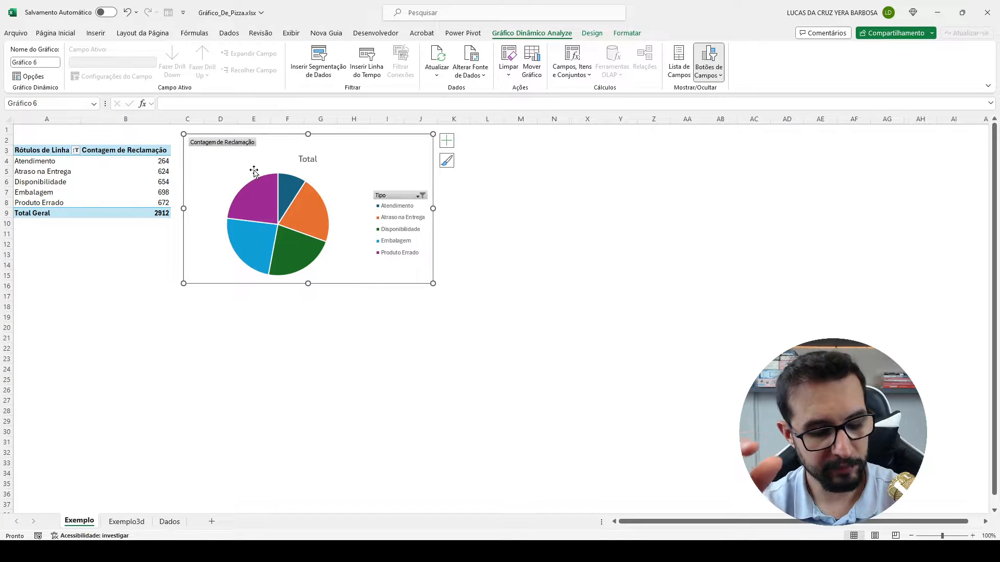
pyautogui.hotkey('ctrl', 'q')
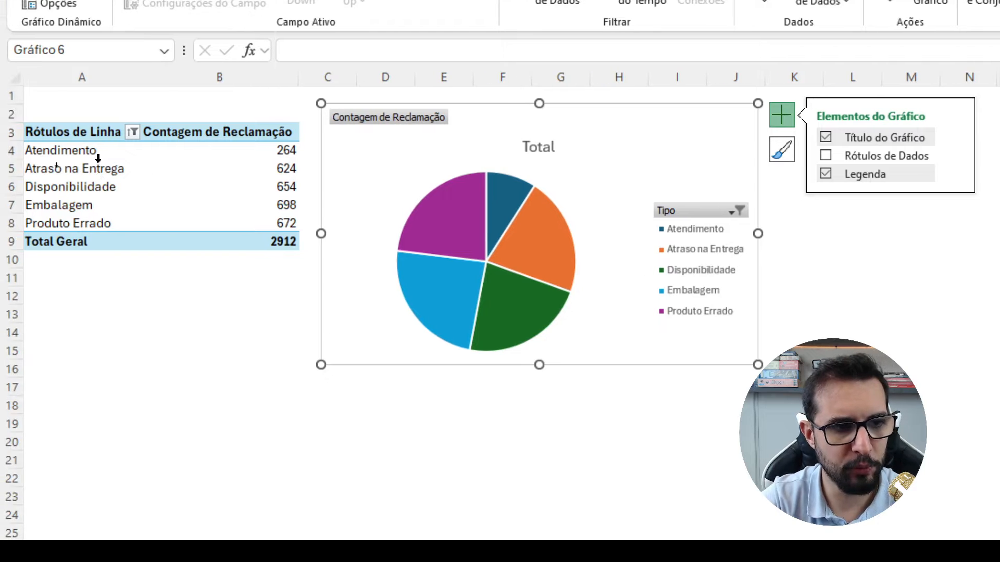
# Clear the pivot table's Tipo filter to include every complaint type, and undo it to restore the filtered list
pyautogui.click(99, 154)
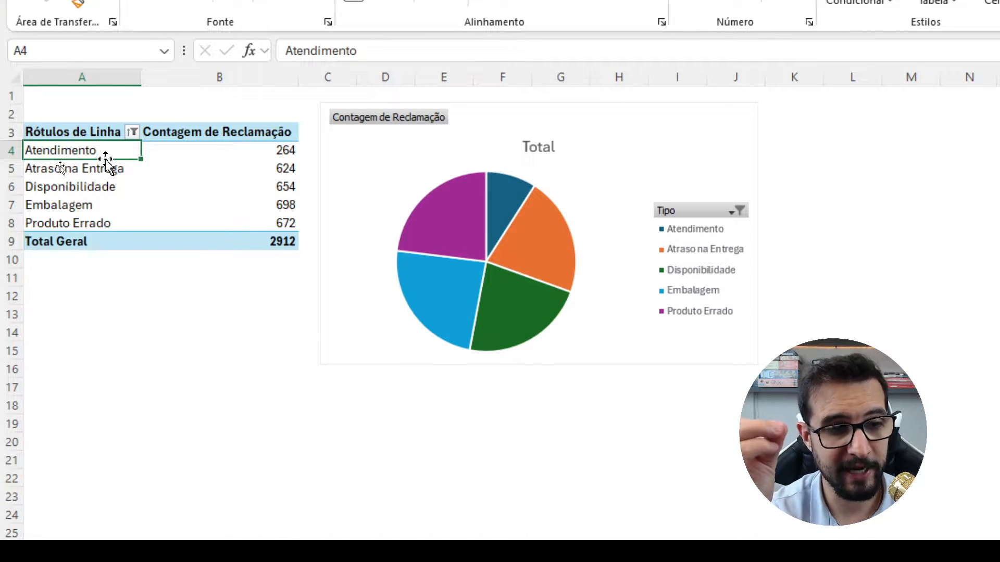
pyautogui.click(133, 132)
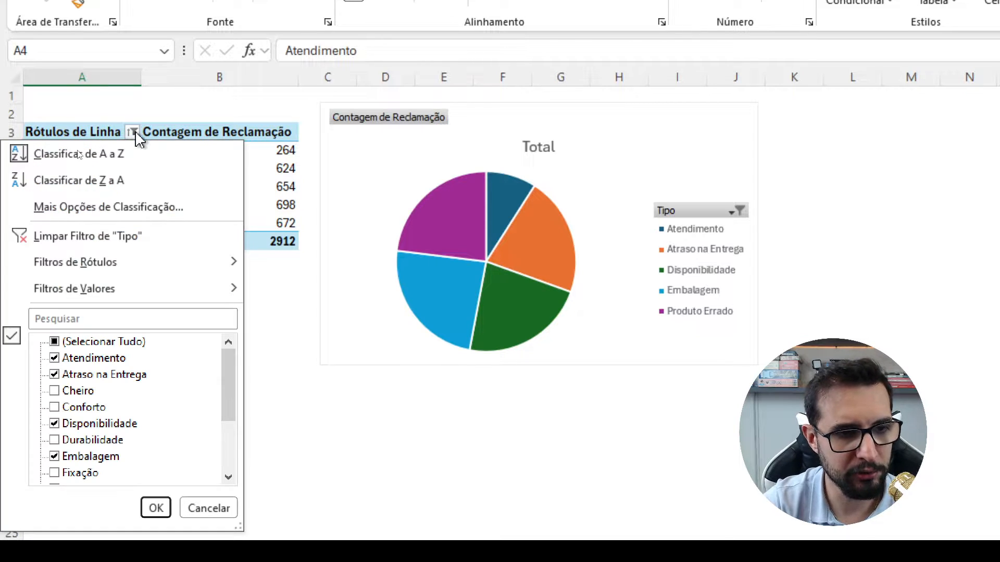
pyautogui.click(88, 236)
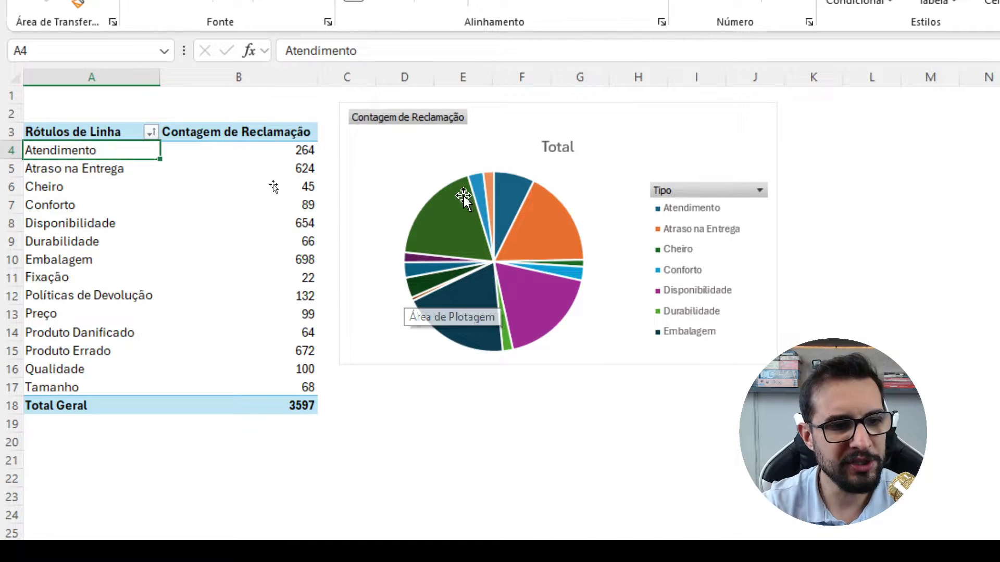
pyautogui.hotkey('ctrl', 'z')
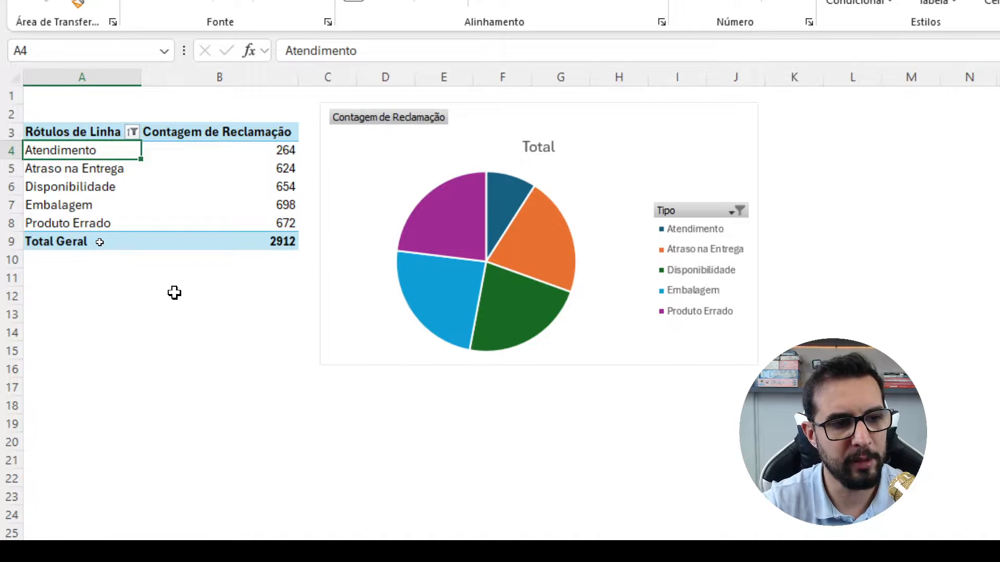
pyautogui.moveTo(105, 152); pyautogui.dragTo(98, 213)
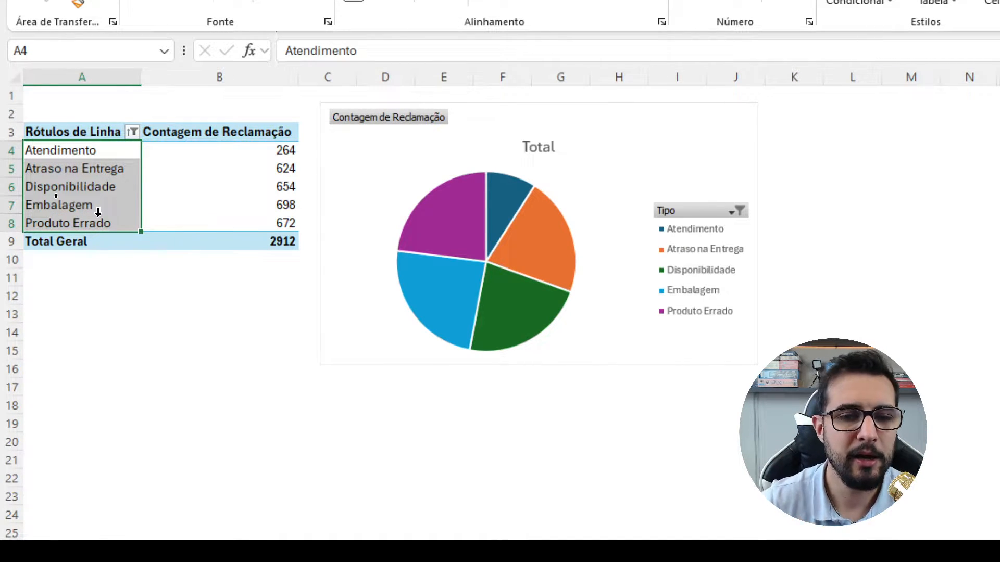
pyautogui.click(99, 154)
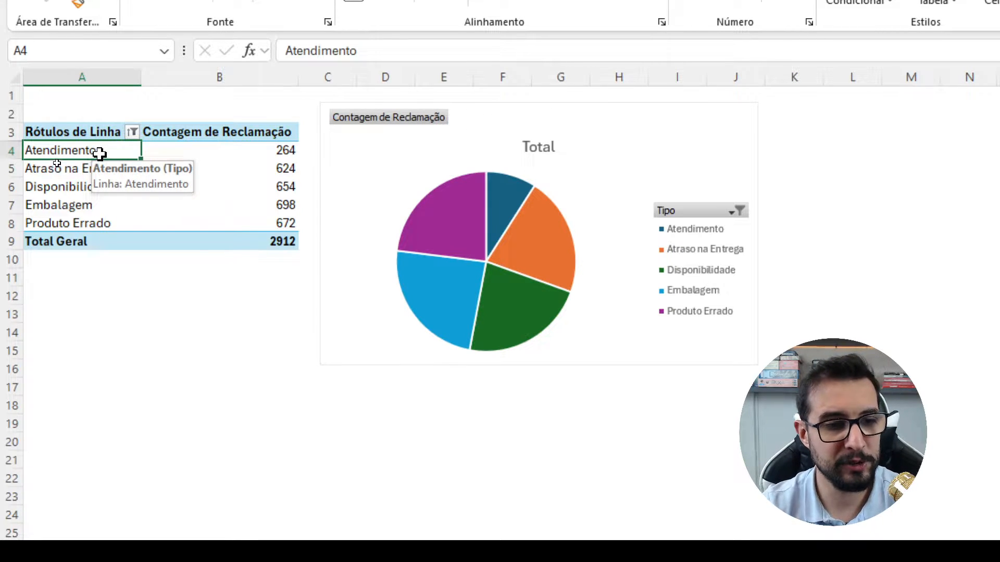
# Bring back all complaint types in the pivot table and sort their counts from largest to smallest
pyautogui.hotkey('ctrl', 'z')
pyautogui.hotkey('ctrl', 'z')
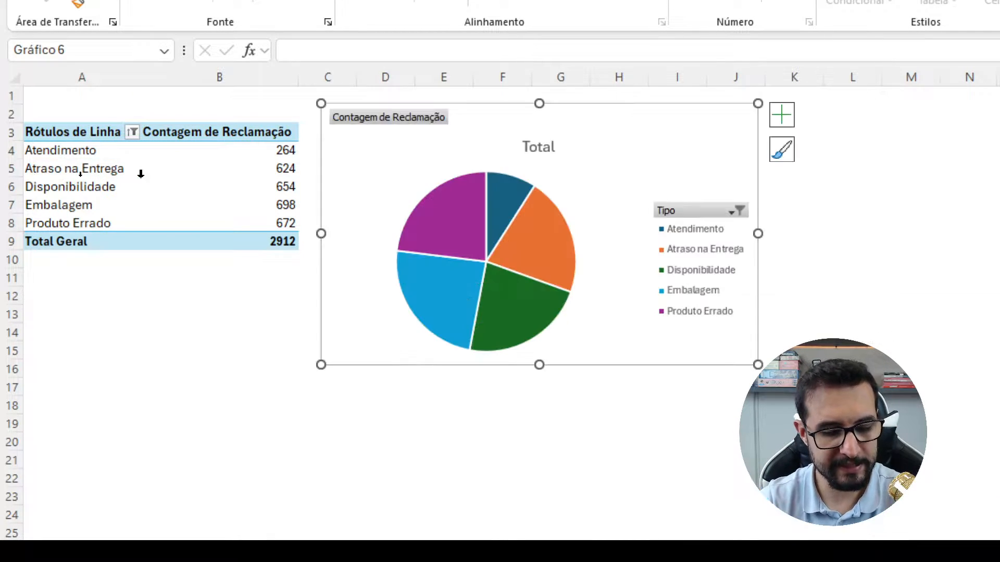
pyautogui.hotkey('ctrl', 'z')
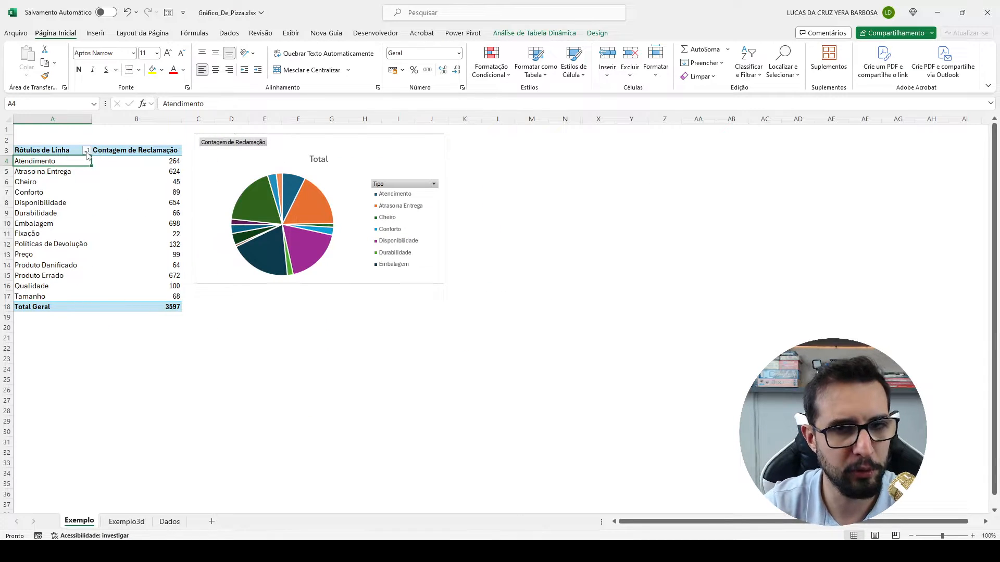
pyautogui.click(104, 161)
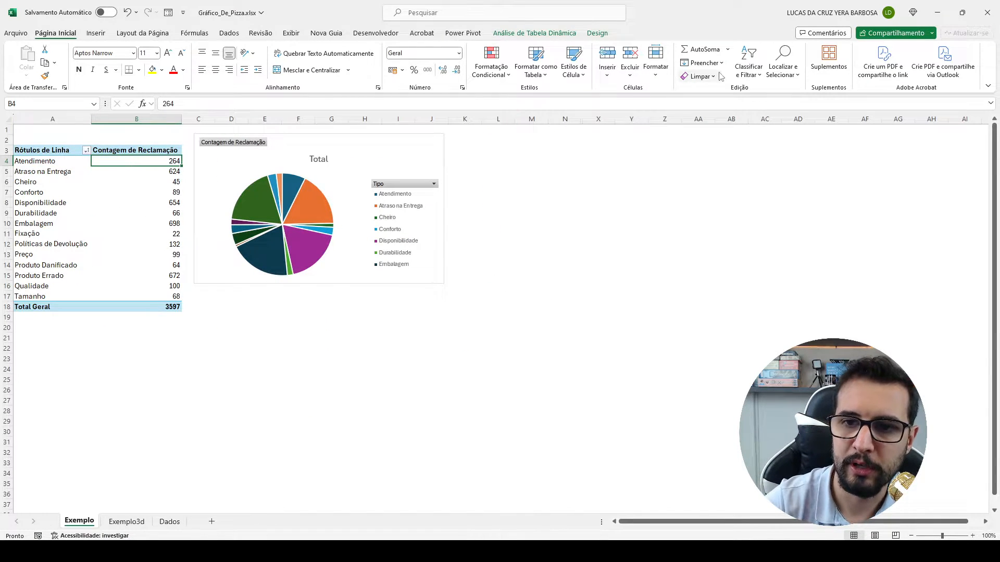
pyautogui.click(749, 73)
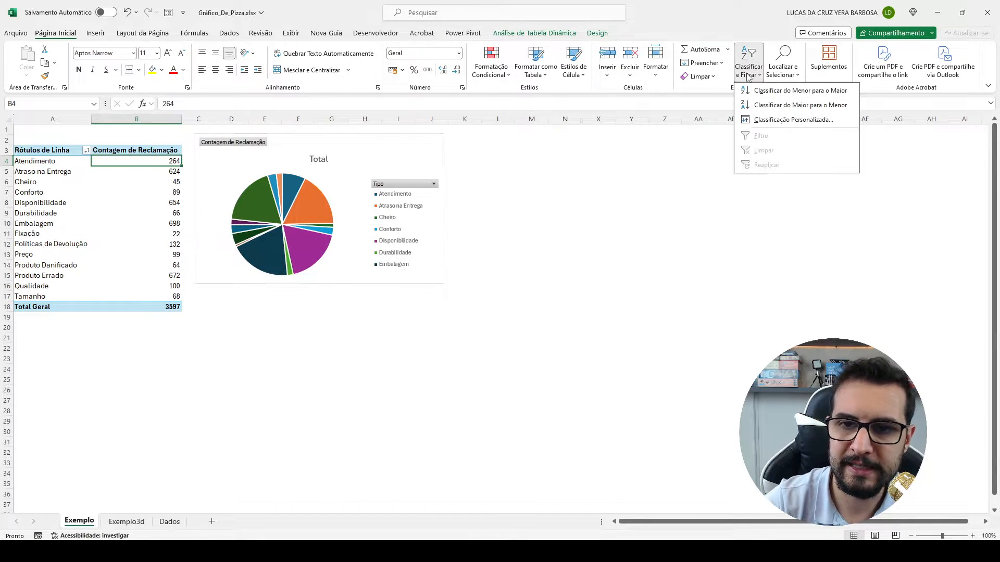
pyautogui.click(758, 106)
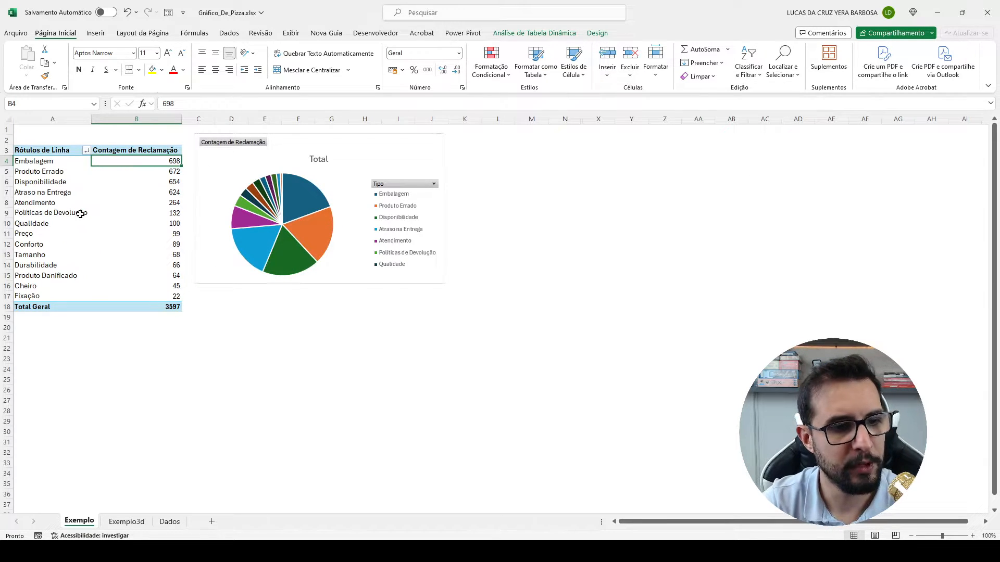
# Group the nine least frequent complaint types, from Políticas de Devolução through Fixação, in the pivot table
pyautogui.click(50, 209)
pyautogui.click(35, 213)
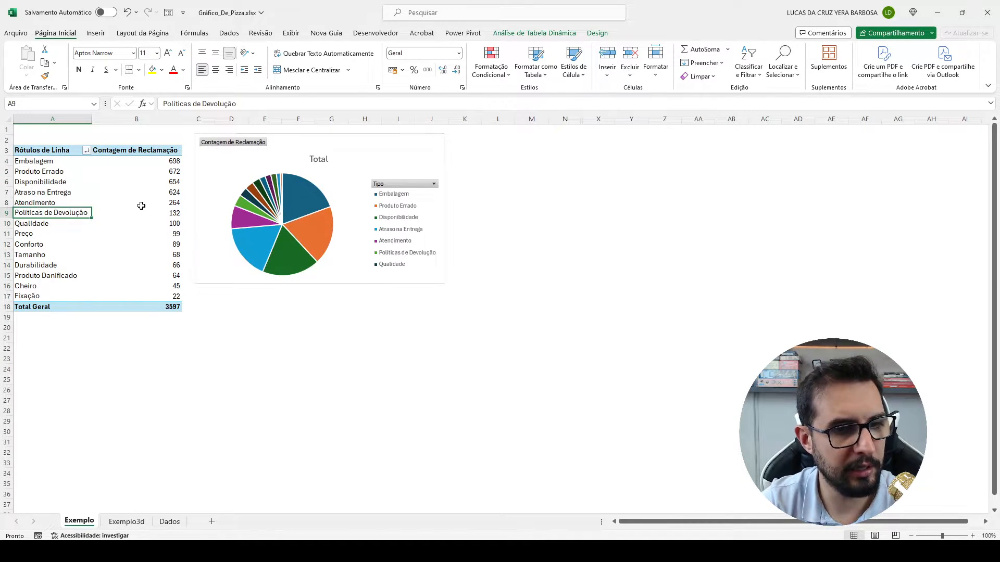
pyautogui.moveTo(141, 206); pyautogui.dragTo(18, 161)
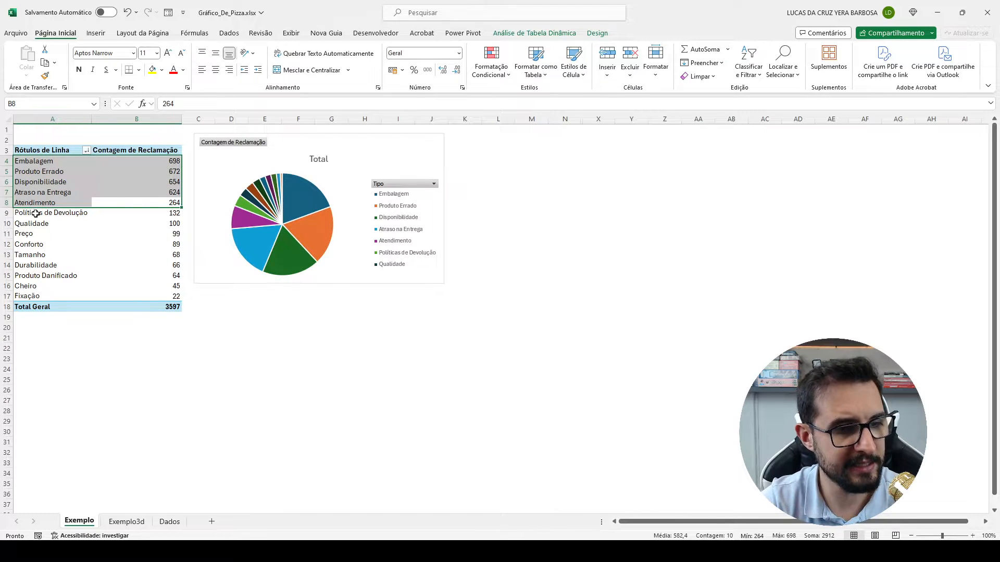
pyautogui.moveTo(35, 213); pyautogui.dragTo(29, 294)
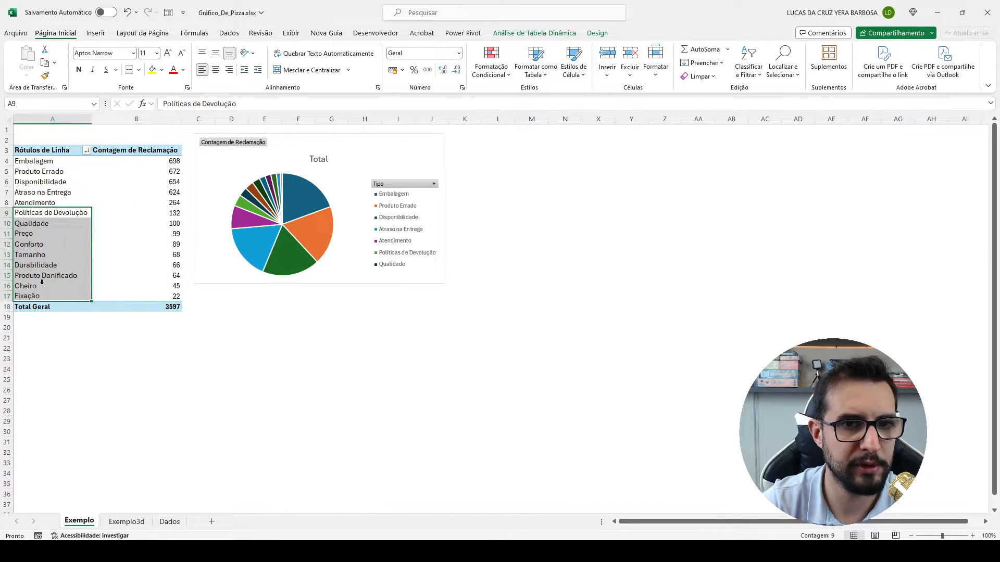
pyautogui.click(510, 34)
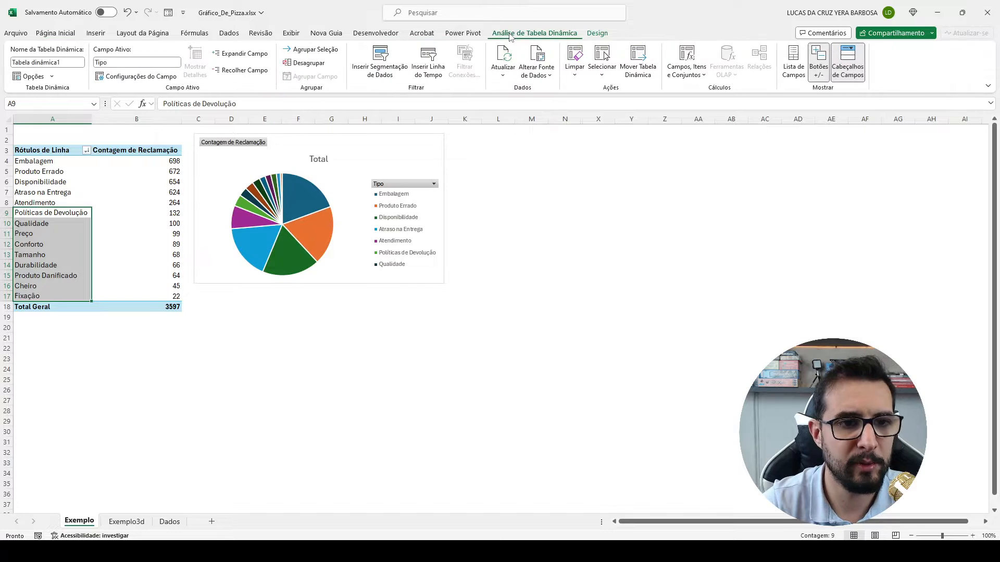
pyautogui.click(308, 51)
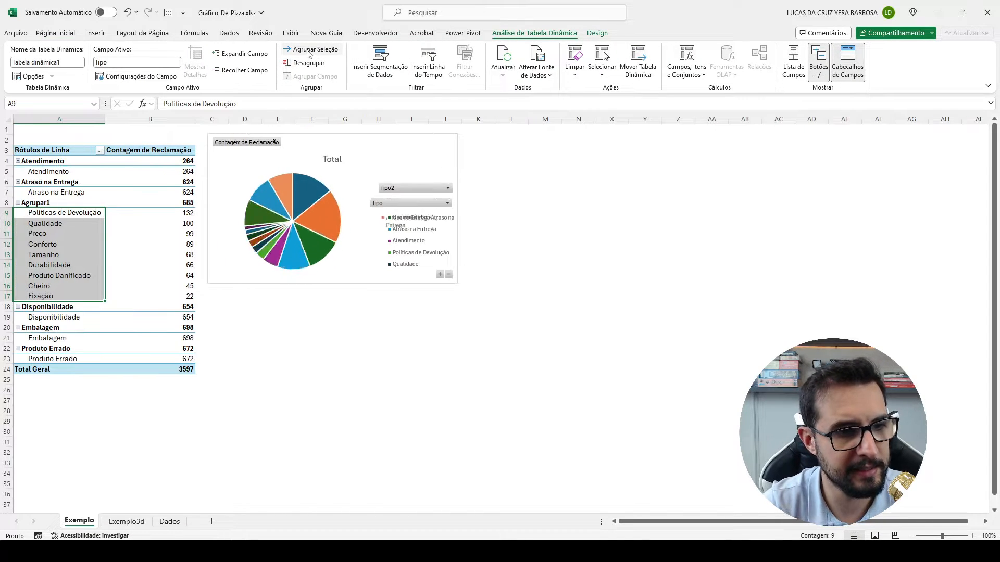
# Rename the group of minor complaint types as Outros and collapse it so the pie shows it as one slice
pyautogui.click(37, 214)
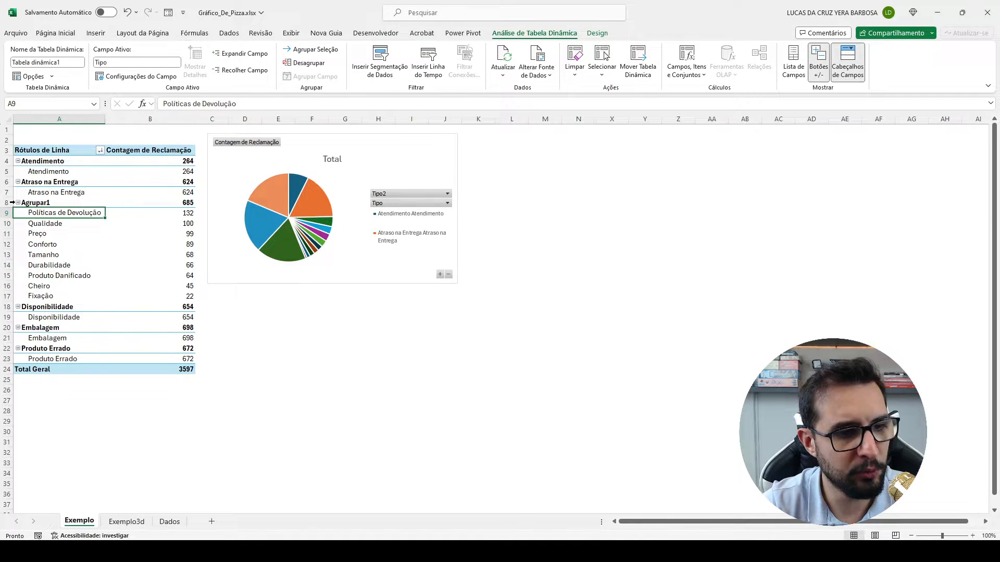
pyautogui.click(18, 203)
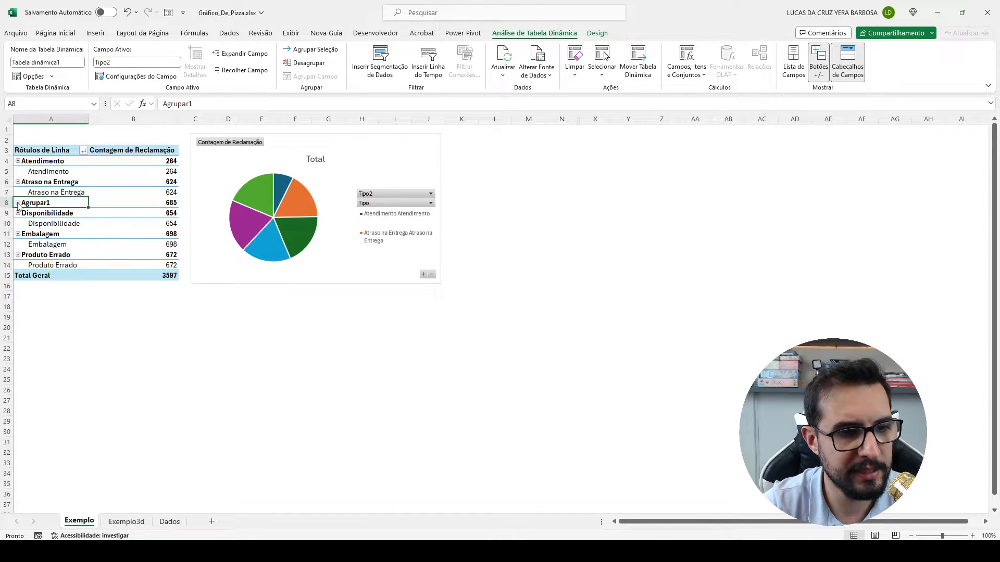
pyautogui.click(18, 202)
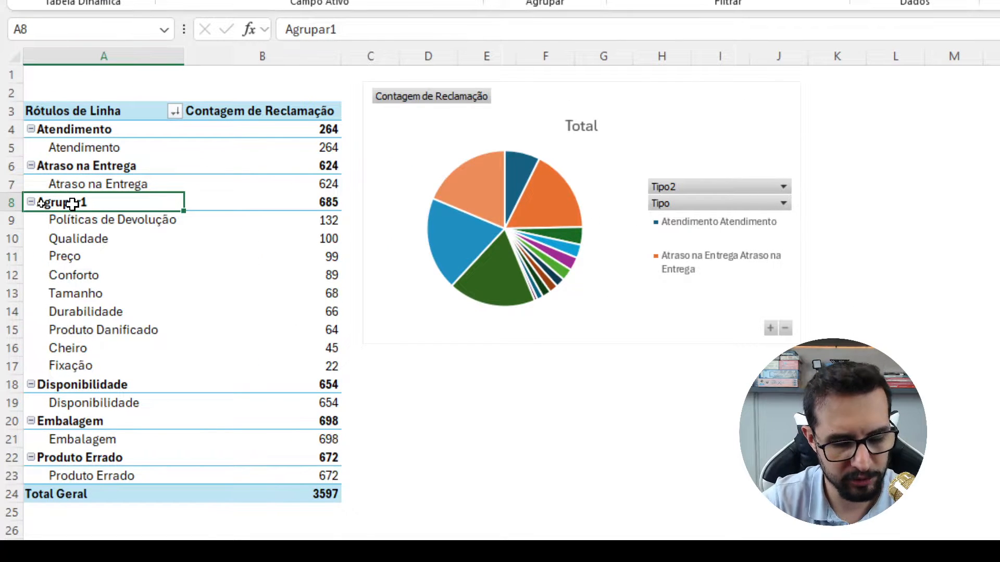
pyautogui.write('Outros')
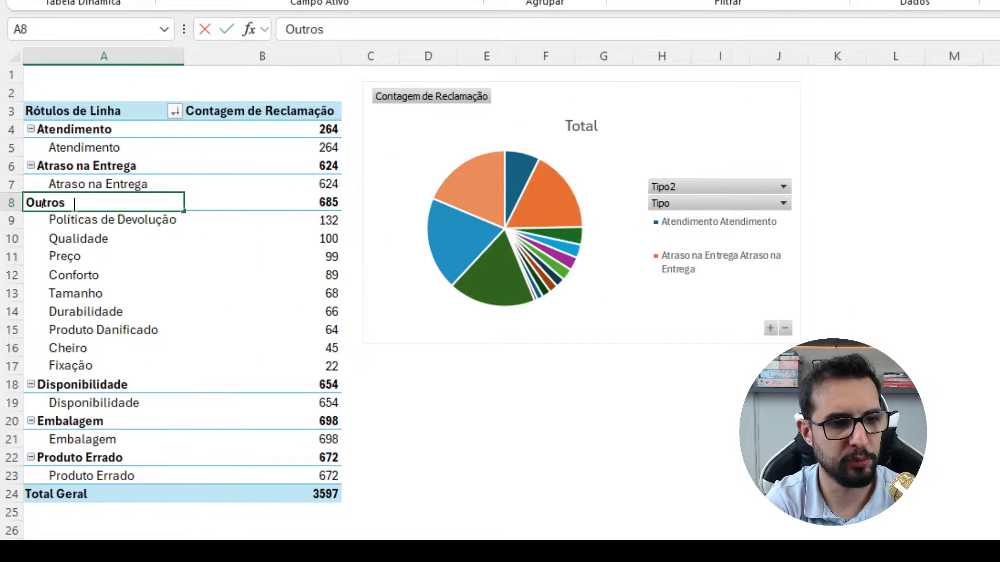
pyautogui.press('Return')
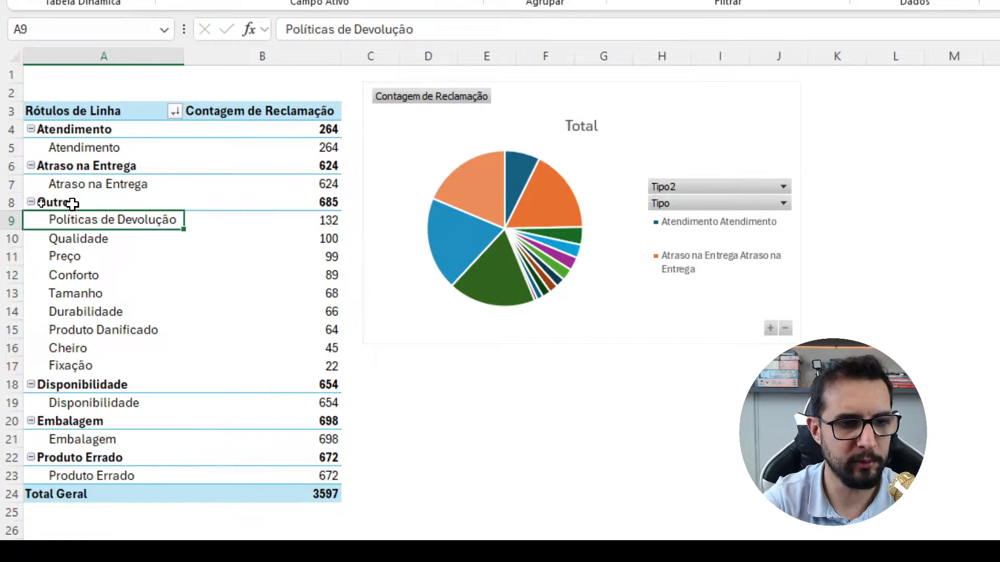
pyautogui.click(31, 202)
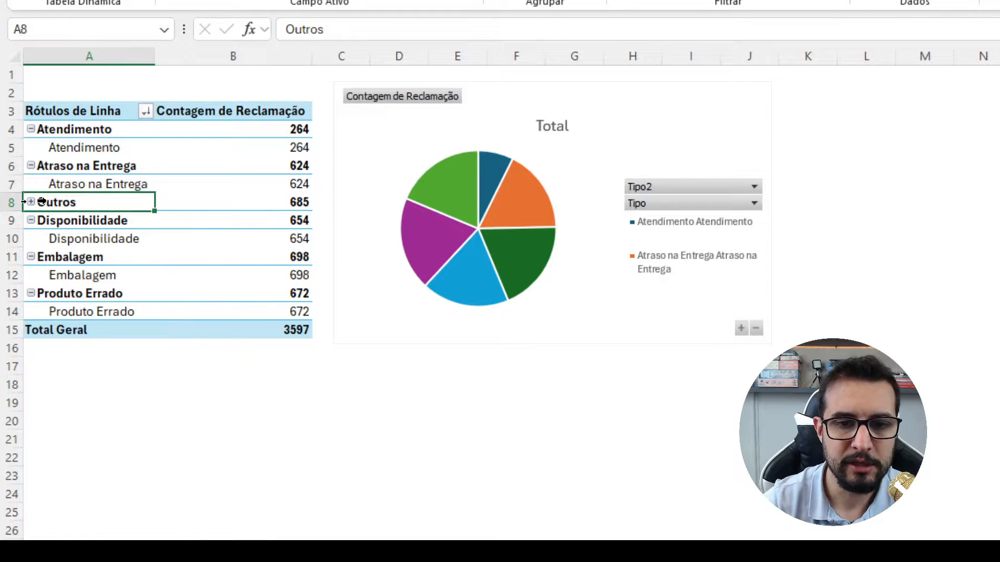
pyautogui.moveTo(488, 261)
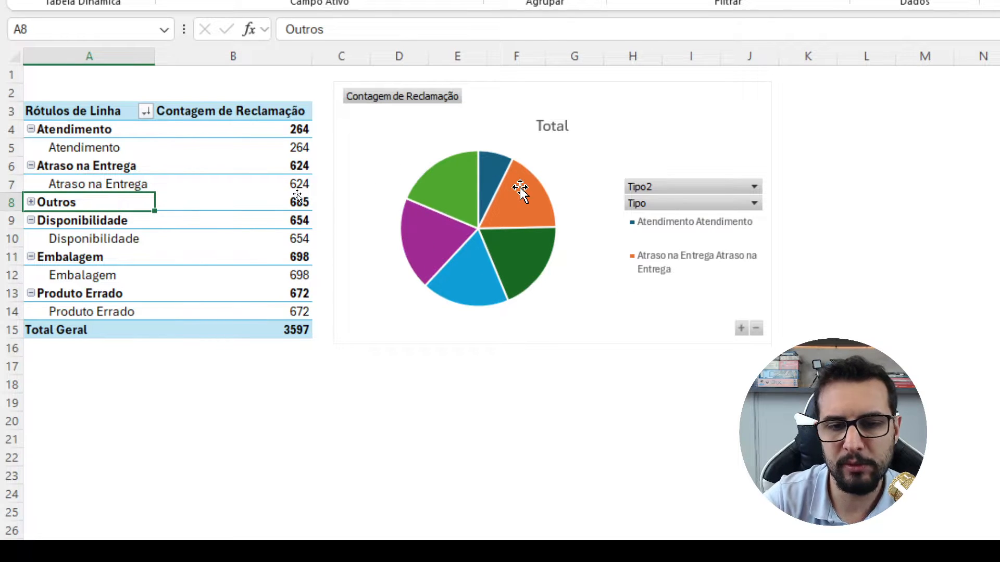
pyautogui.moveTo(520, 190)
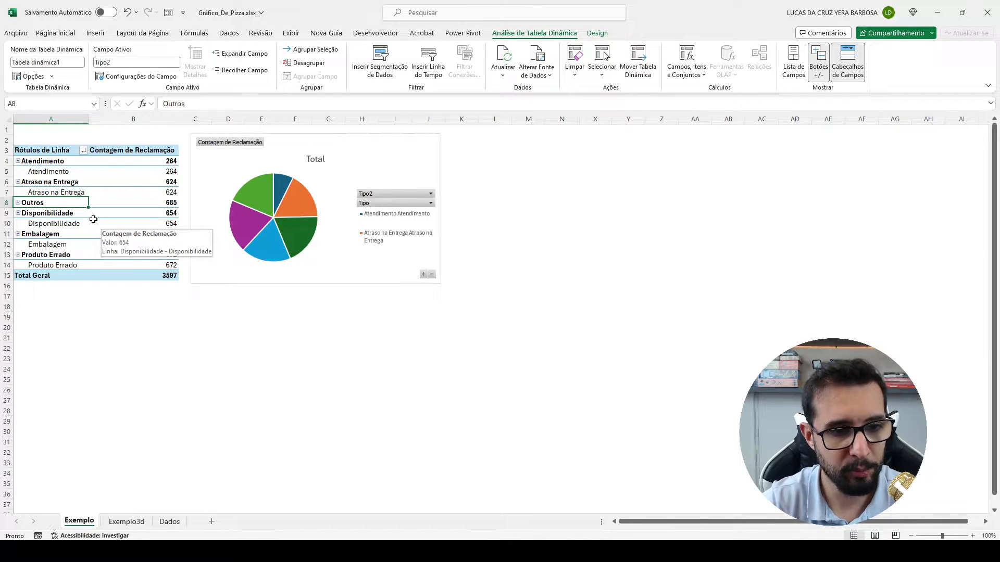
# Undo the Outros group, the sorting and the filter clearing to return to the filtered pivot table
pyautogui.hotkey('ctrl', 'z')
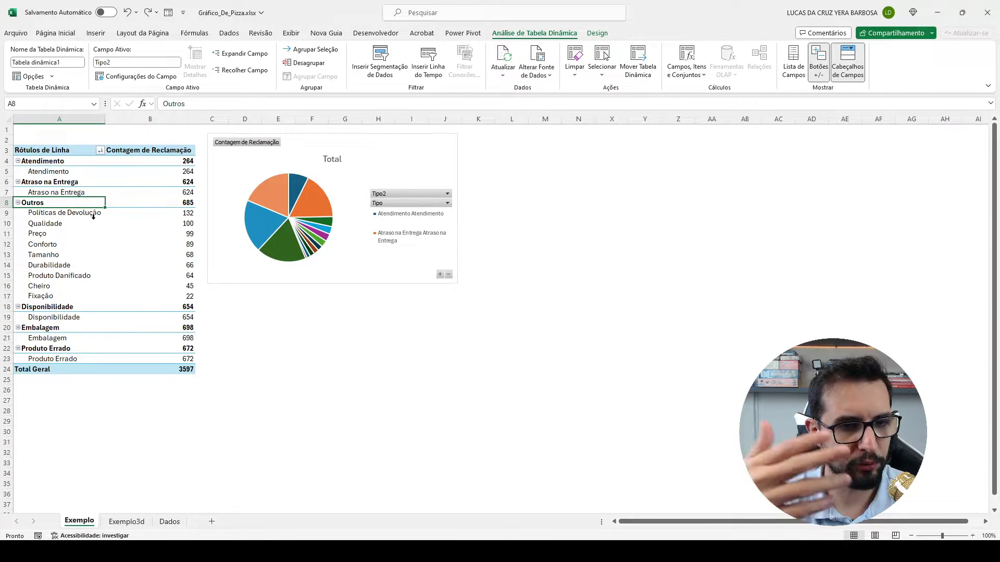
pyautogui.hotkey('ctrl', 'z')
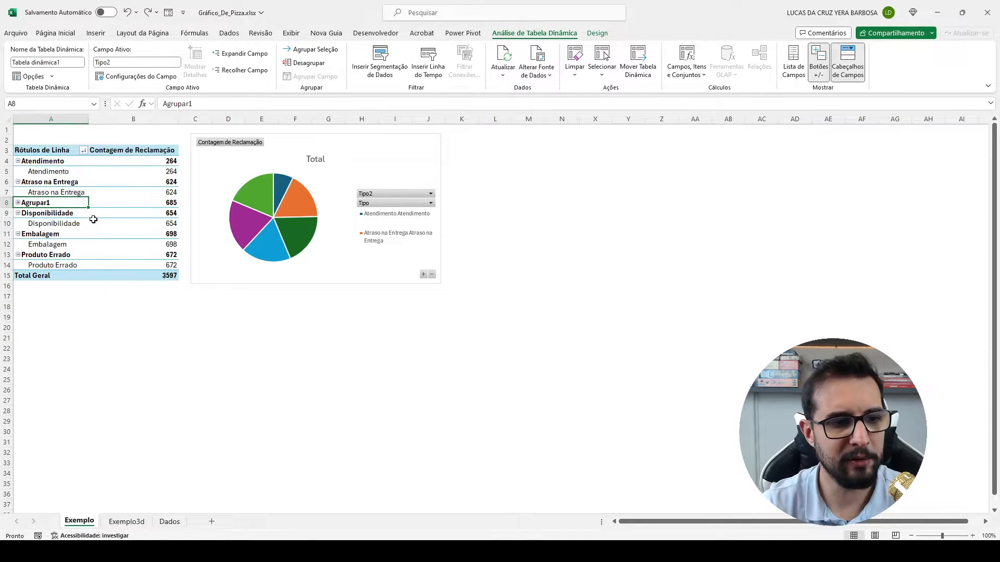
pyautogui.hotkey('ctrl', 'z')
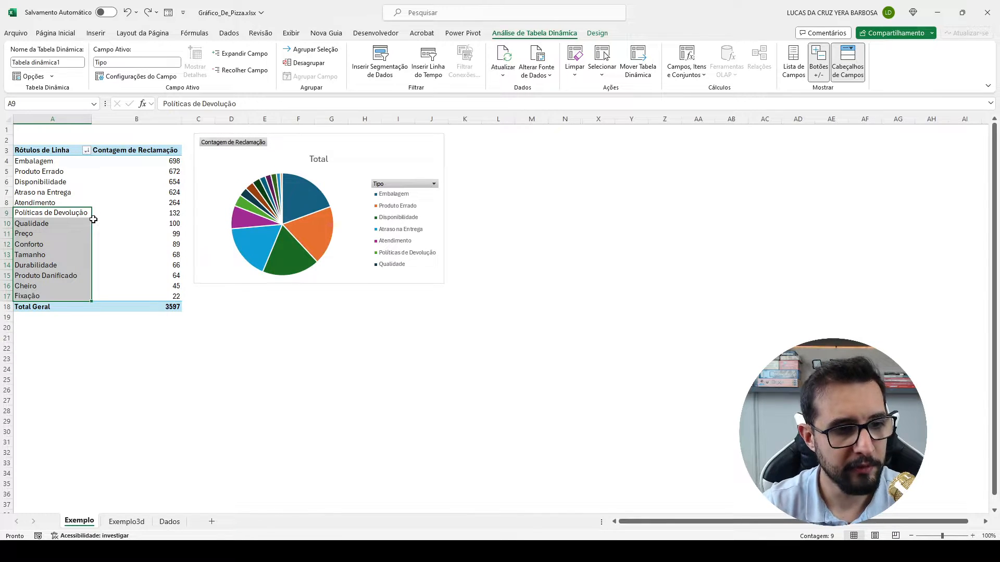
pyautogui.hotkey('ctrl', 'z')
pyautogui.hotkey('ctrl', 'z')
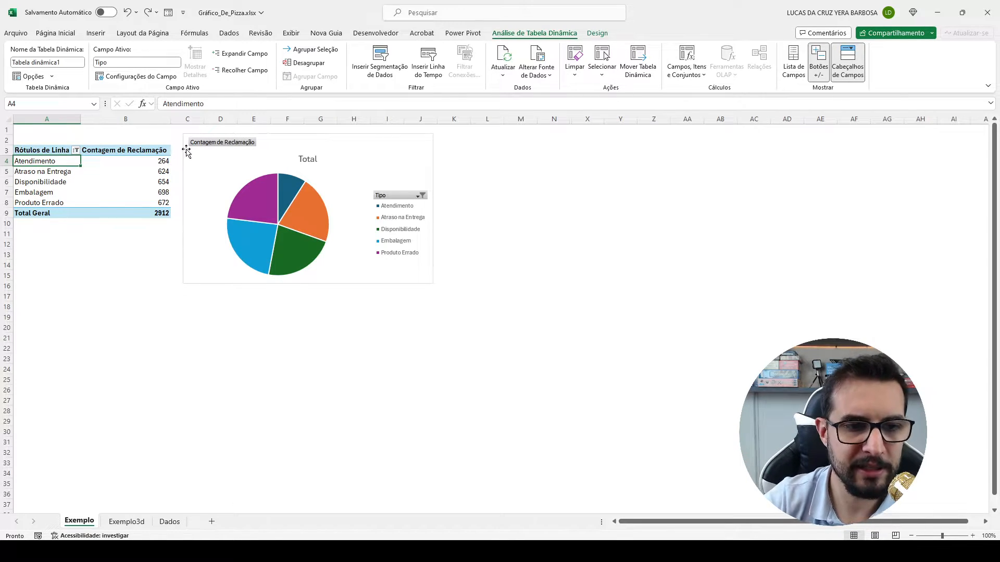
# Add data labels to the slices of the pie chart
pyautogui.rightClick(258, 191)
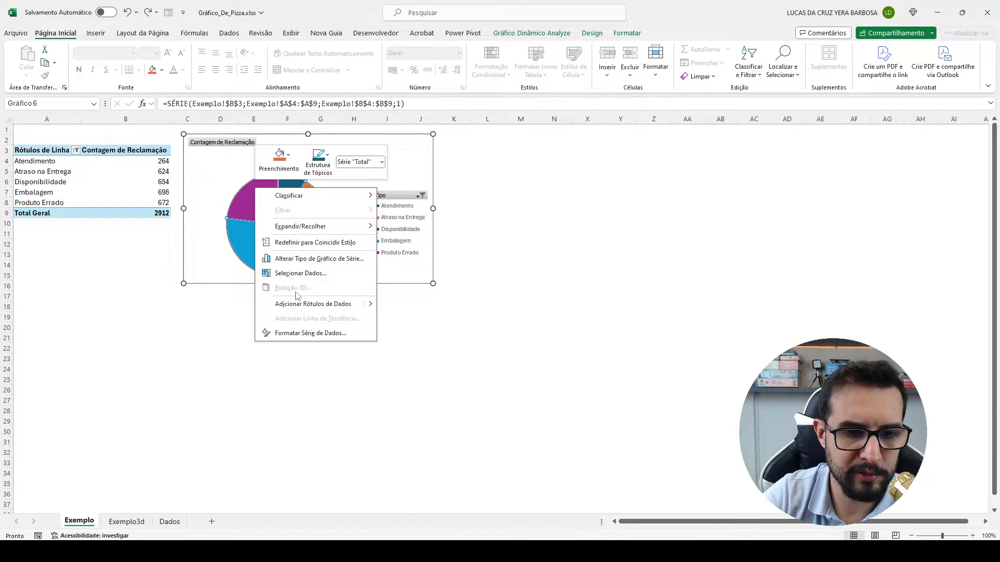
pyautogui.click(308, 305)
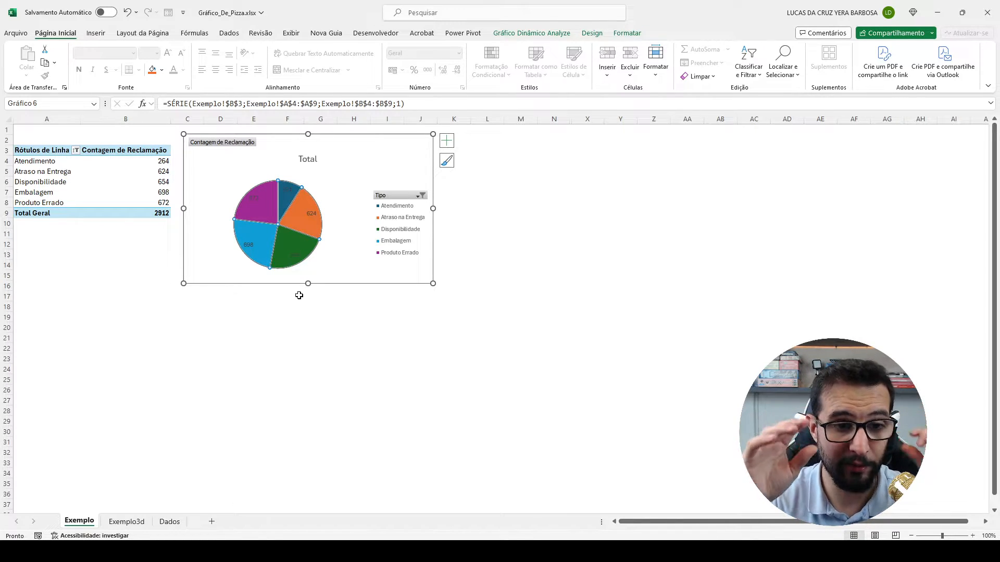
pyautogui.click(287, 316)
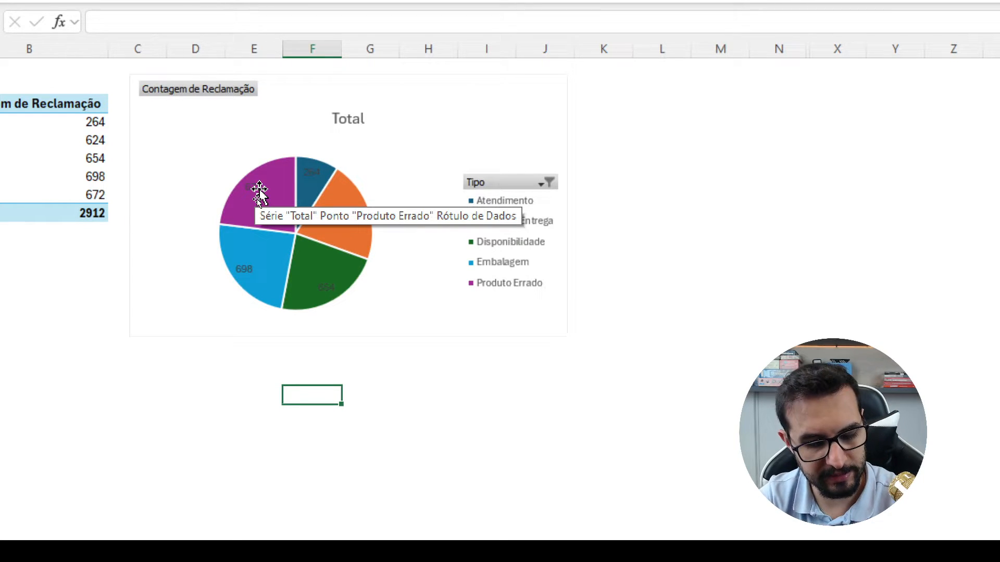
# Place the pie chart's data labels outside the slices with the Extremidade Externa position
pyautogui.click(260, 194)
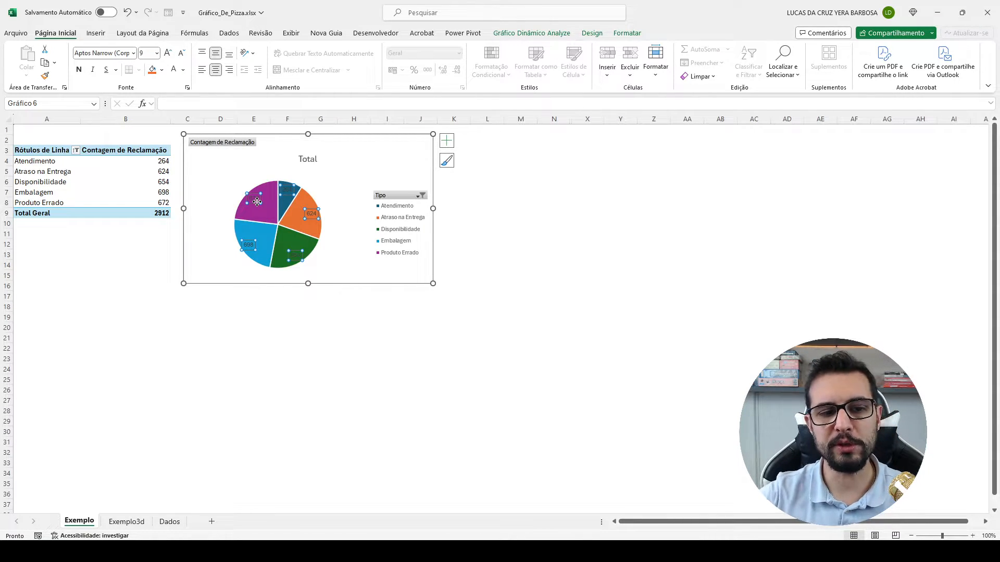
pyautogui.doubleClick(257, 202)
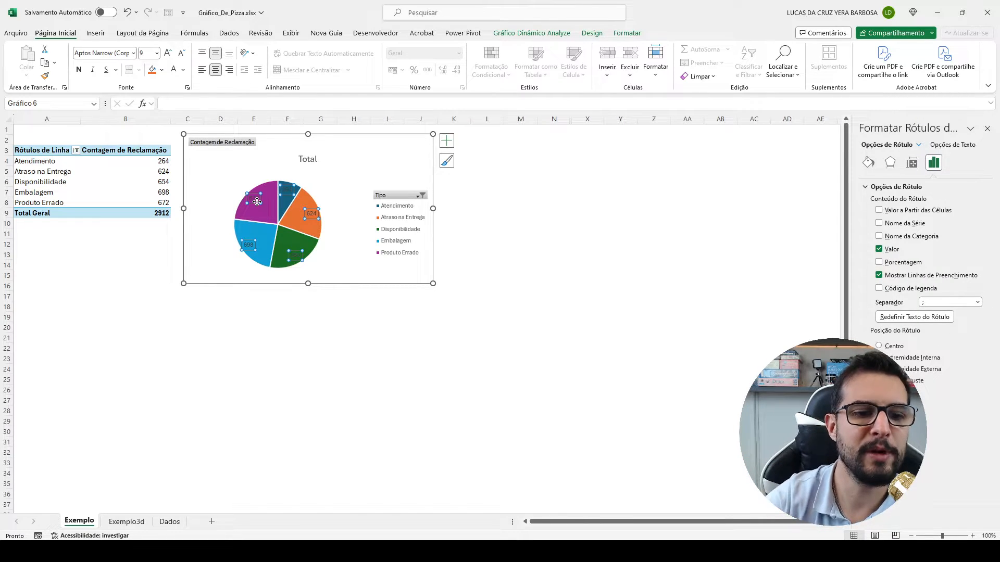
pyautogui.rightClick(258, 202)
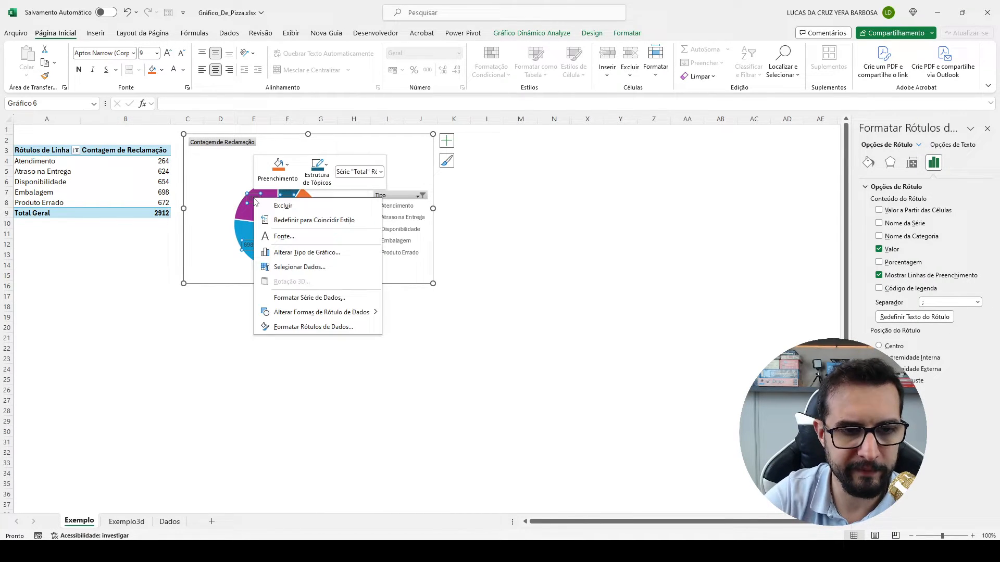
pyautogui.click(305, 327)
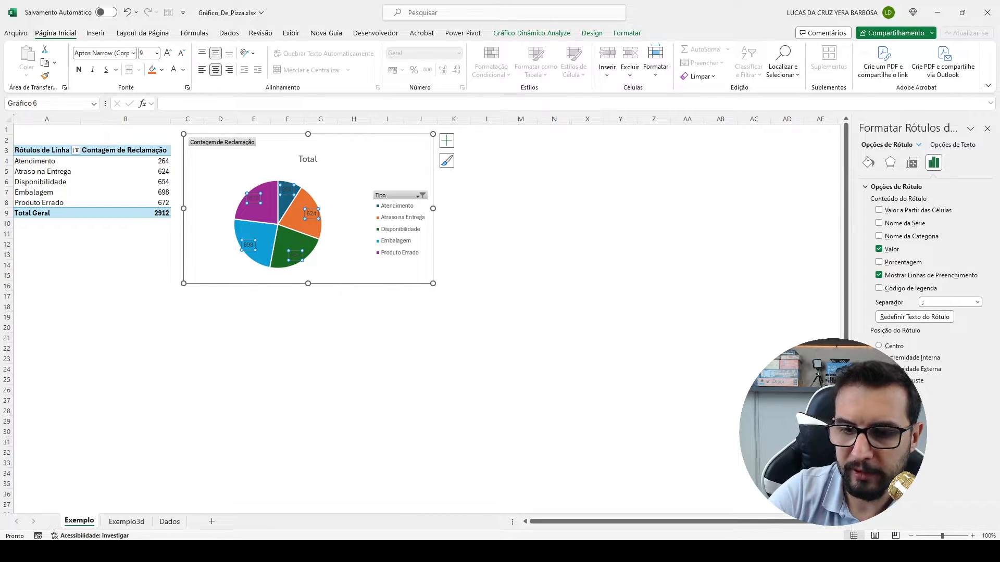
pyautogui.click(879, 369)
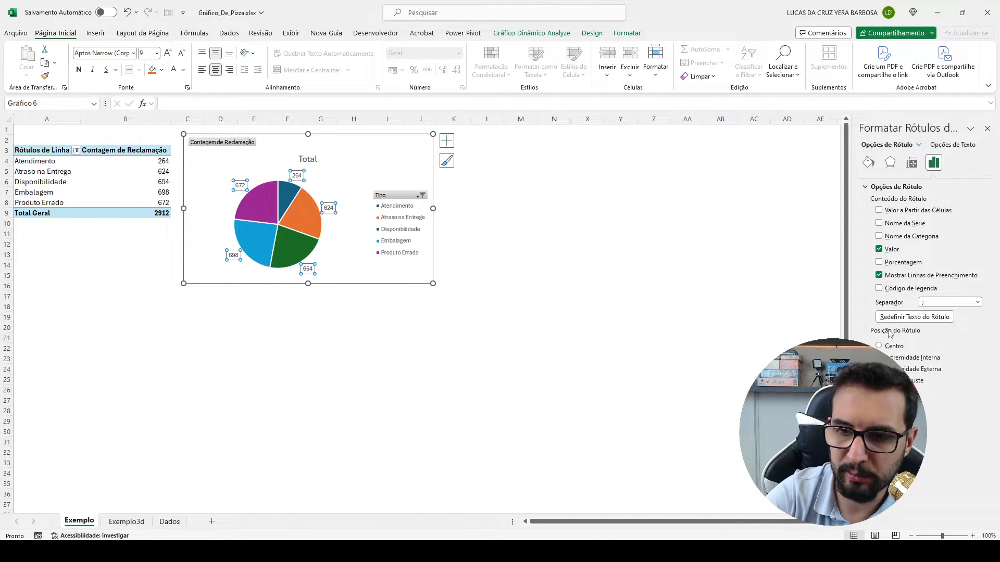
# Add percentages to the pie chart's data labels and separate them from the values with a new line (Nova Linha)
pyautogui.click(879, 263)
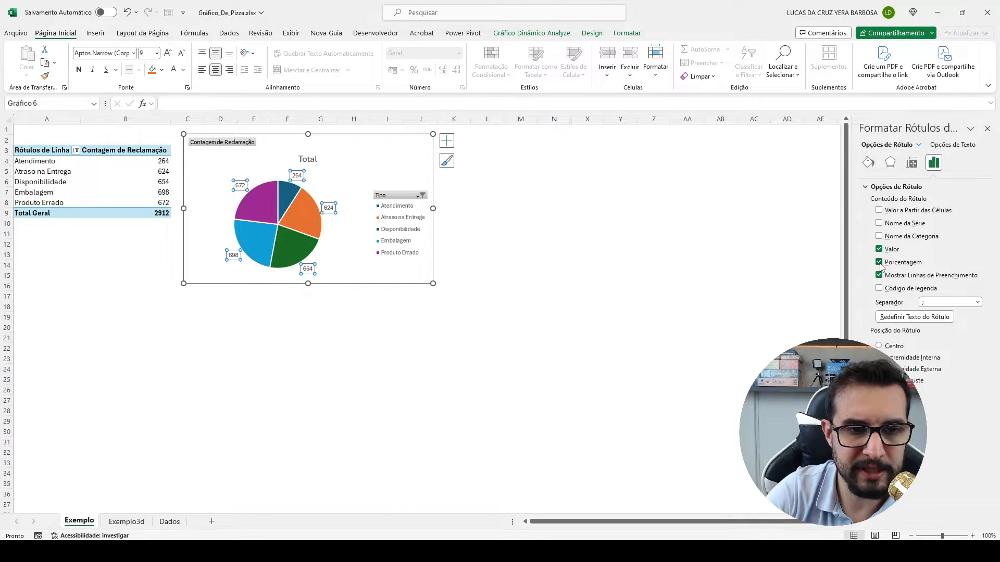
pyautogui.click(979, 303)
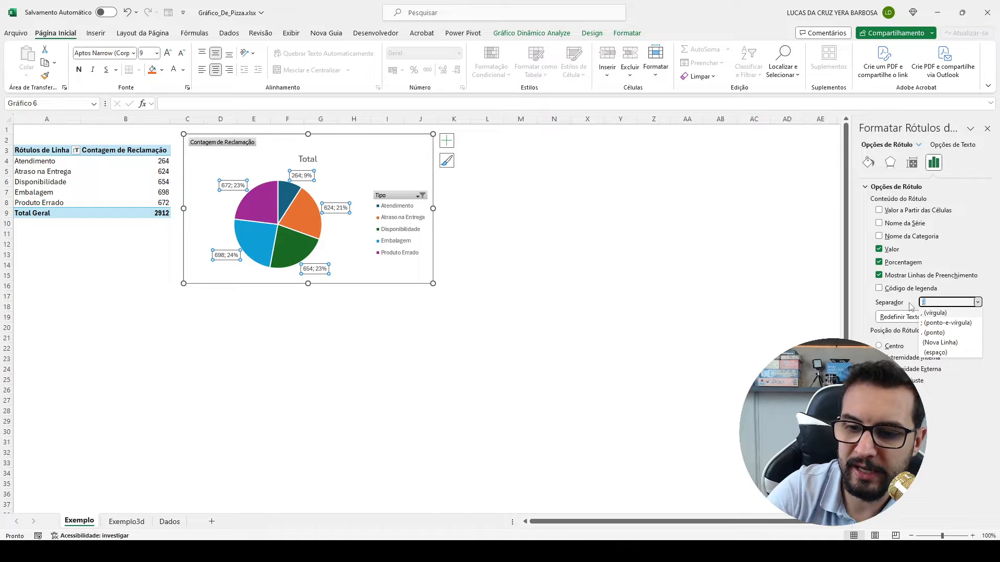
pyautogui.click(932, 343)
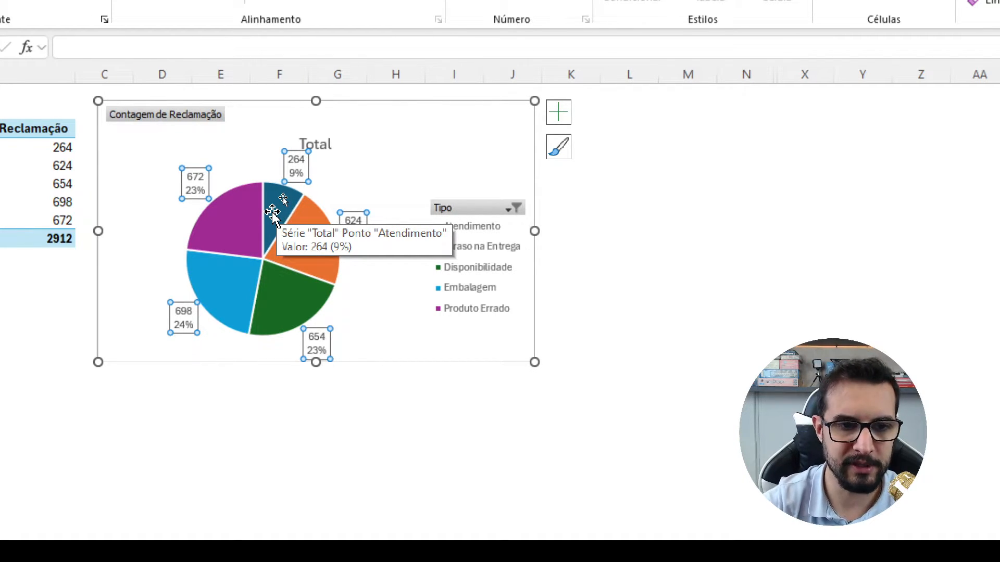
pyautogui.click(562, 225)
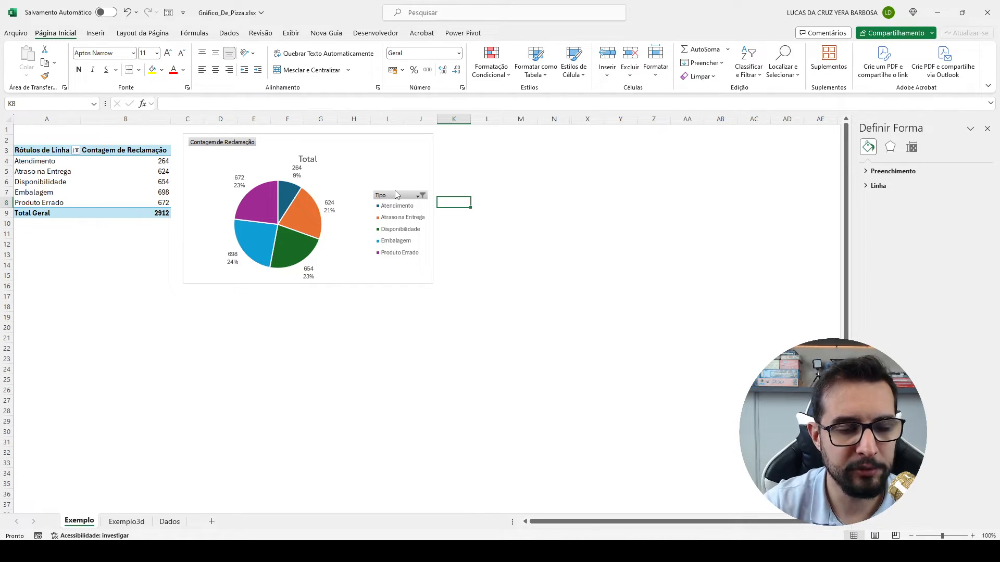
# Sort the pivot table by Contagem de Reclamação from largest to smallest
pyautogui.click(152, 163)
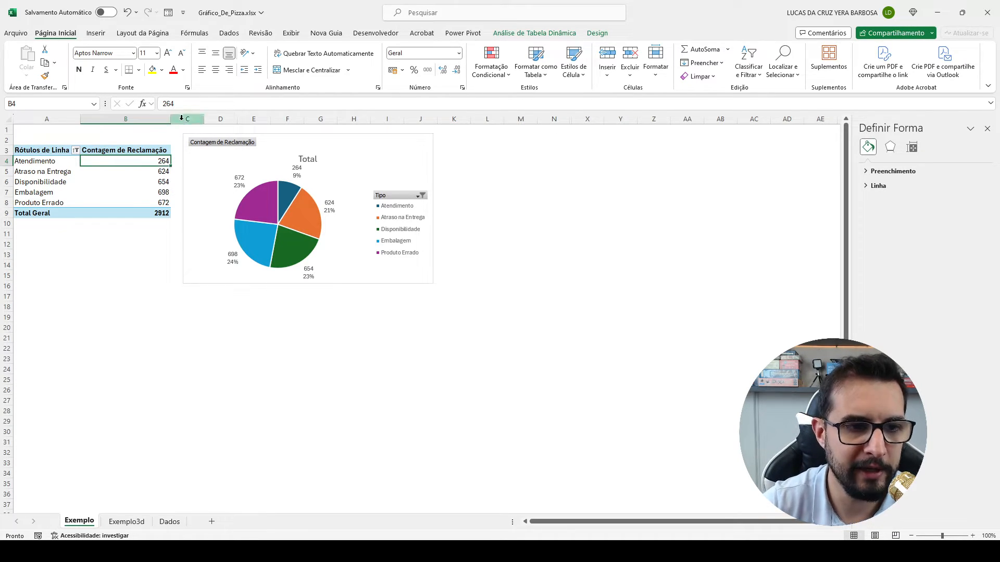
pyautogui.click(528, 31)
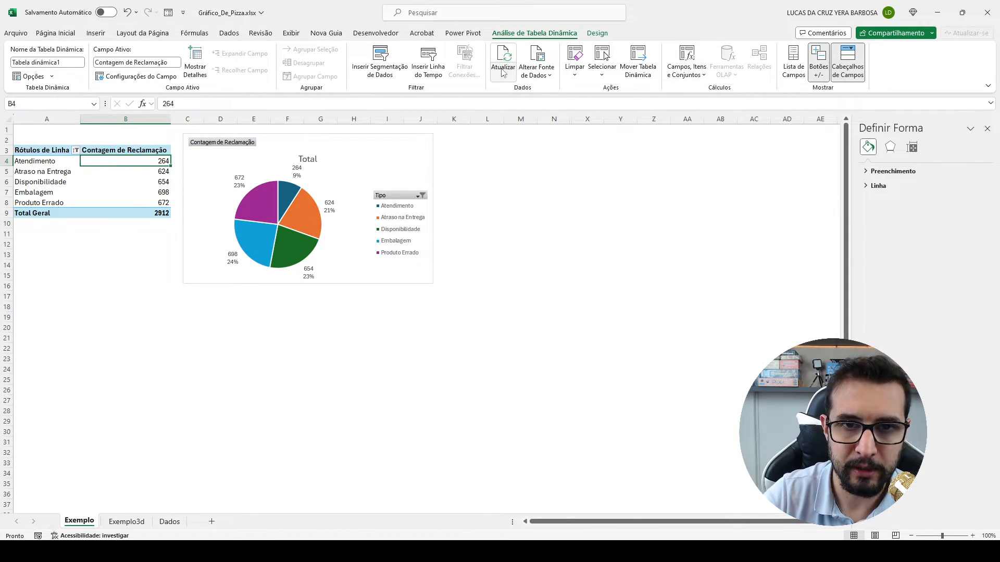
pyautogui.click(54, 33)
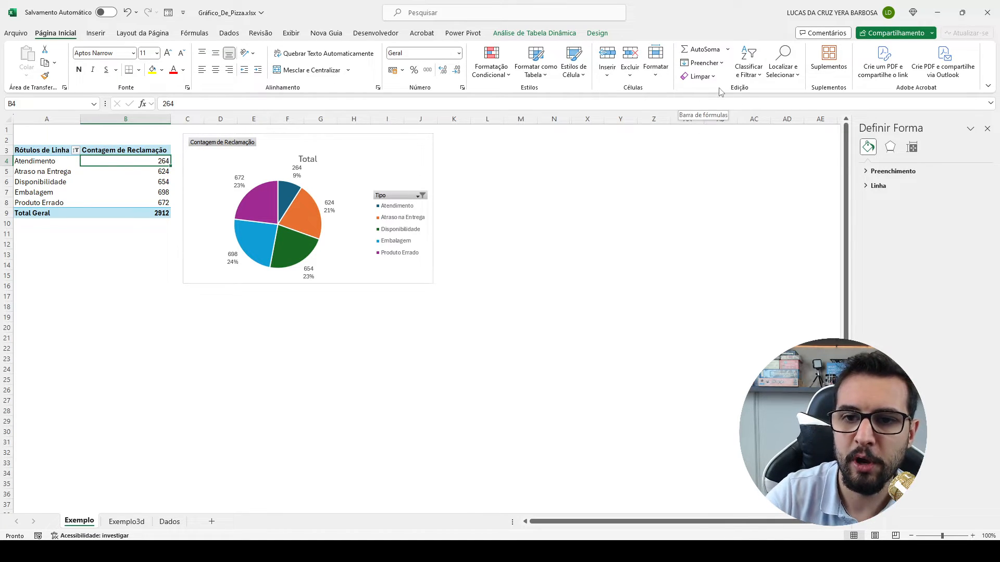
pyautogui.click(749, 58)
pyautogui.click(769, 106)
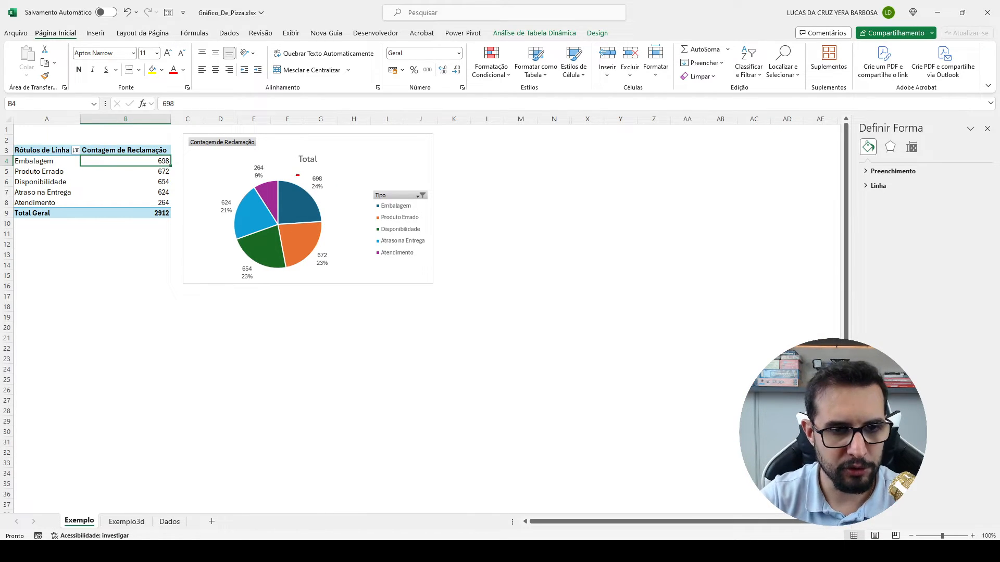
pyautogui.moveTo(300, 175)
pyautogui.mouseDown()
pyautogui.moveTo(331, 257)
pyautogui.moveTo(225, 257)
pyautogui.moveTo(223, 273)
pyautogui.mouseUp()
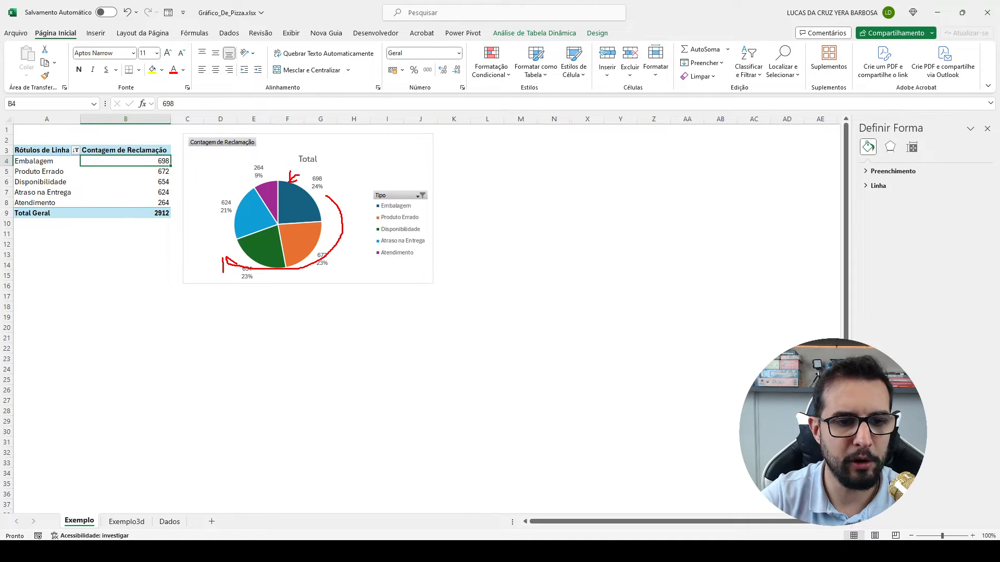
pyautogui.moveTo(329, 174); pyautogui.dragTo(329, 182)
pyautogui.moveTo(342, 253); pyautogui.dragTo(349, 261)
pyautogui.moveTo(263, 277); pyautogui.dragTo(264, 284)
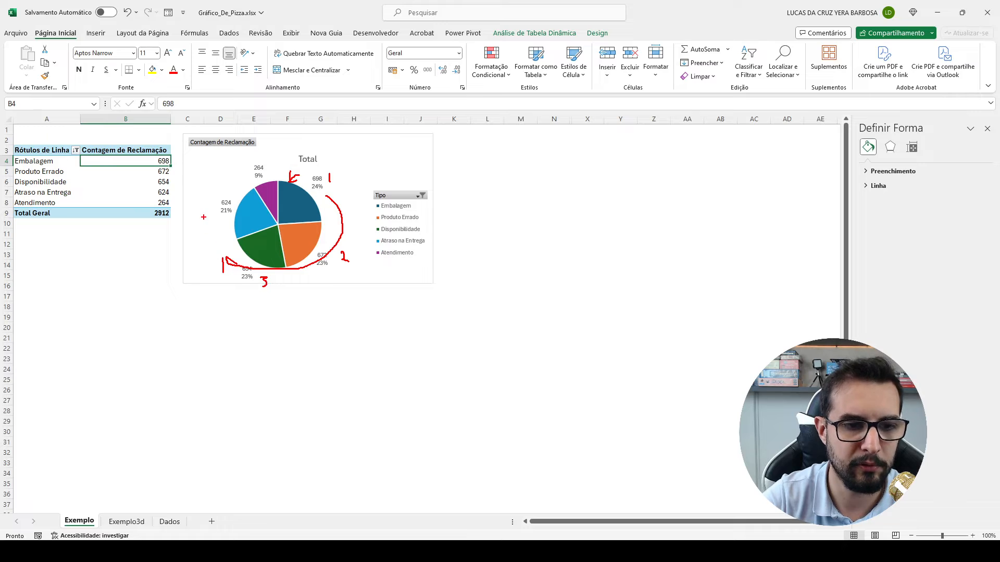
pyautogui.moveTo(205, 206); pyautogui.dragTo(214, 219)
pyautogui.moveTo(243, 162)
pyautogui.mouseDown()
pyautogui.moveTo(240, 173)
pyautogui.moveTo(248, 160)
pyautogui.mouseUp()
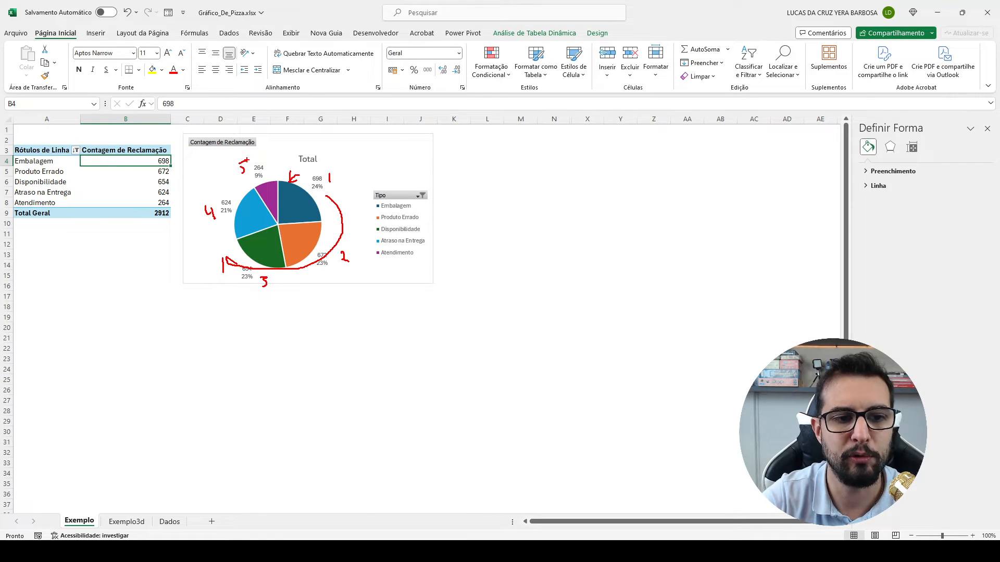
pyautogui.press('Escape')
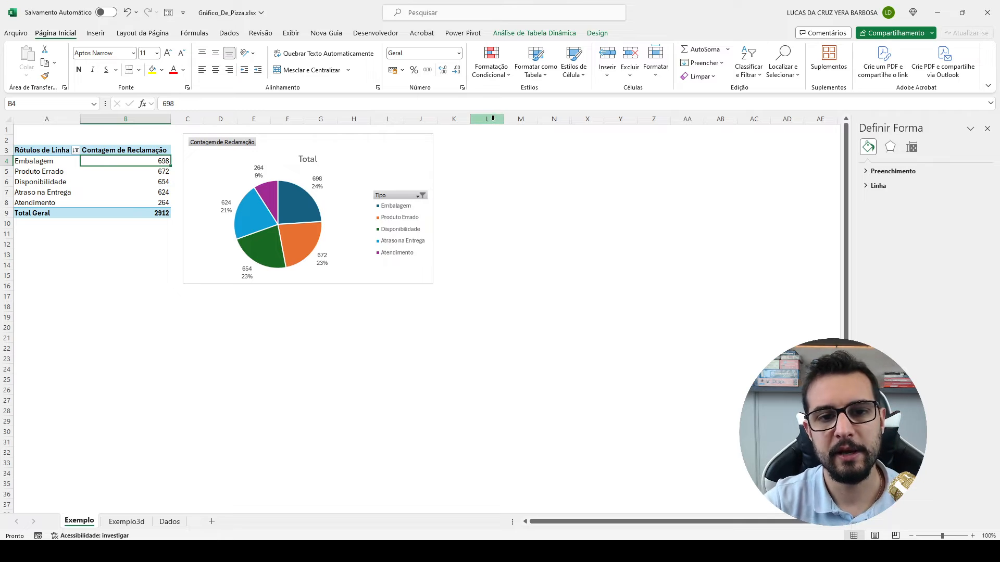
# Try to unhide columns within the selection from Y through AD
pyautogui.moveTo(631, 117); pyautogui.dragTo(780, 117)
pyautogui.rightClick(727, 121)
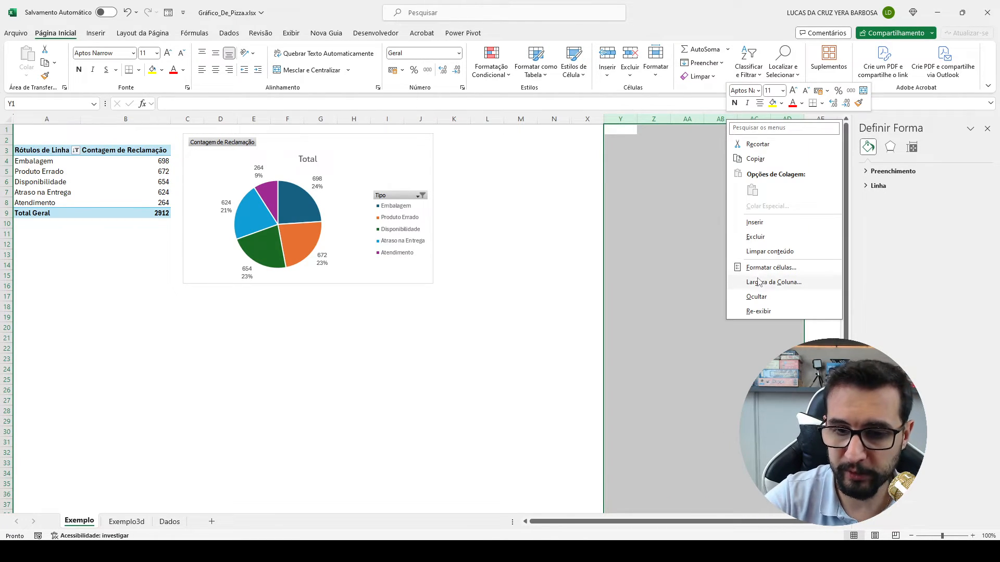
pyautogui.click(762, 311)
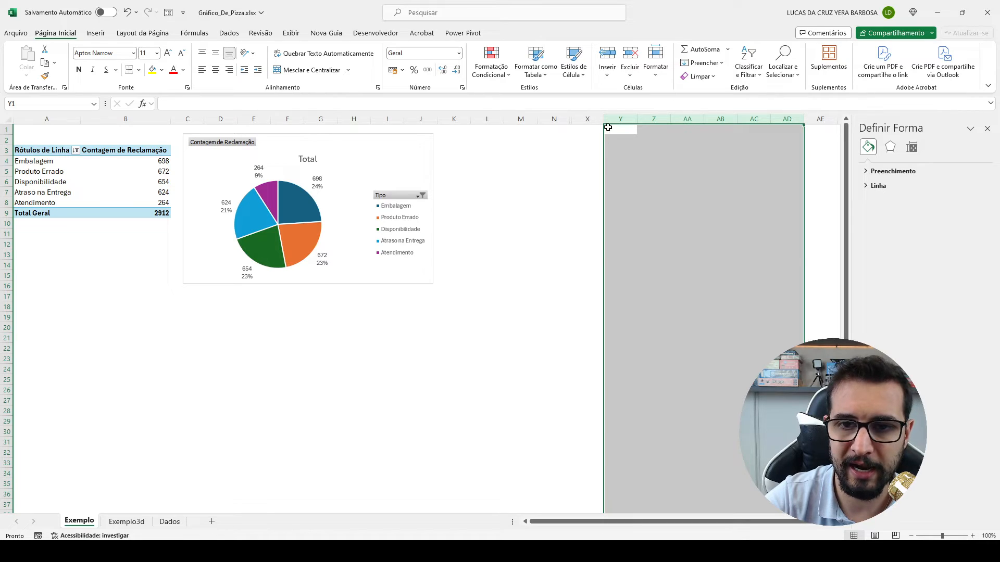
# Unhide the columns between N and X by selecting columns K through AA
pyautogui.moveTo(510, 117); pyautogui.dragTo(757, 119)
pyautogui.moveTo(304, 119); pyautogui.dragTo(530, 120)
pyautogui.rightClick(530, 122)
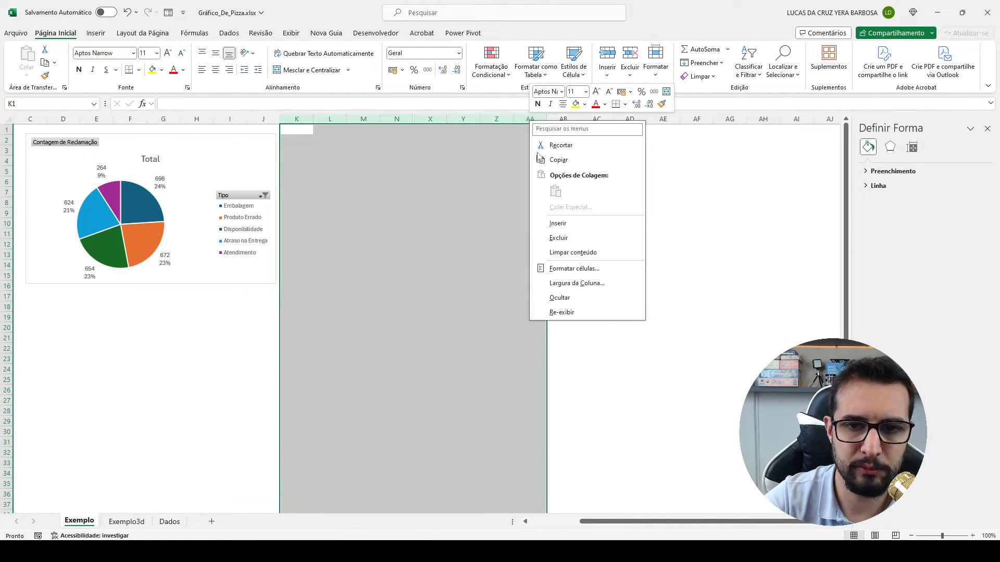
pyautogui.click(562, 313)
pyautogui.click(710, 160)
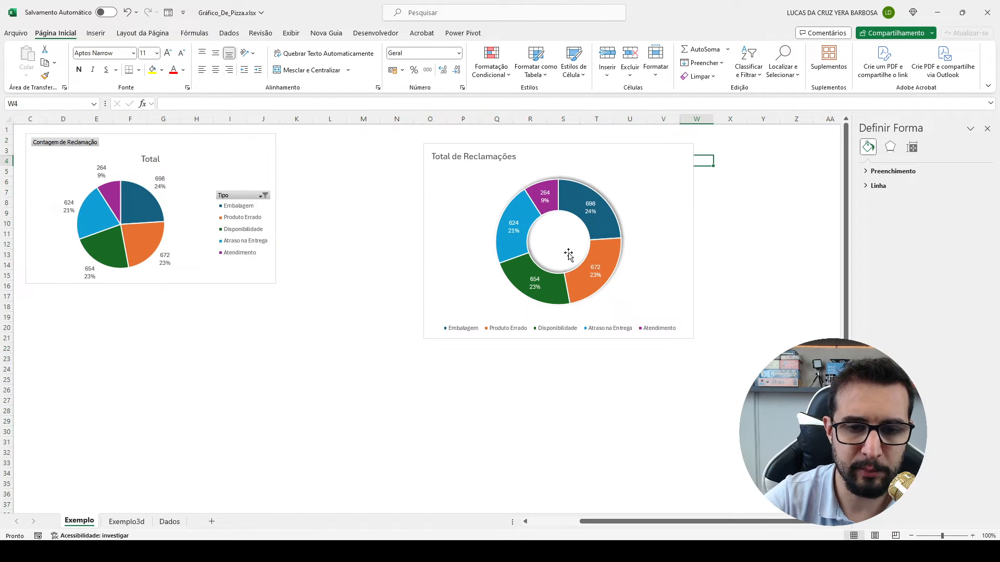
# Move the Total de Reclamações doughnut chart beside the pie chart, with its upper-left corner near cell K2
pyautogui.moveTo(601, 174); pyautogui.dragTo(487, 148)
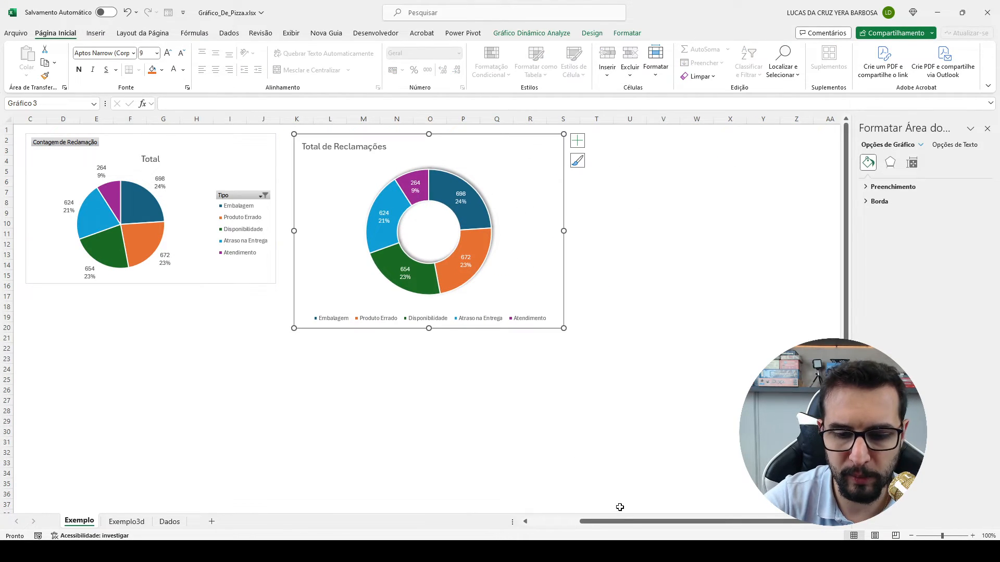
pyautogui.moveTo(610, 521); pyautogui.dragTo(560, 522)
pyautogui.click(547, 420)
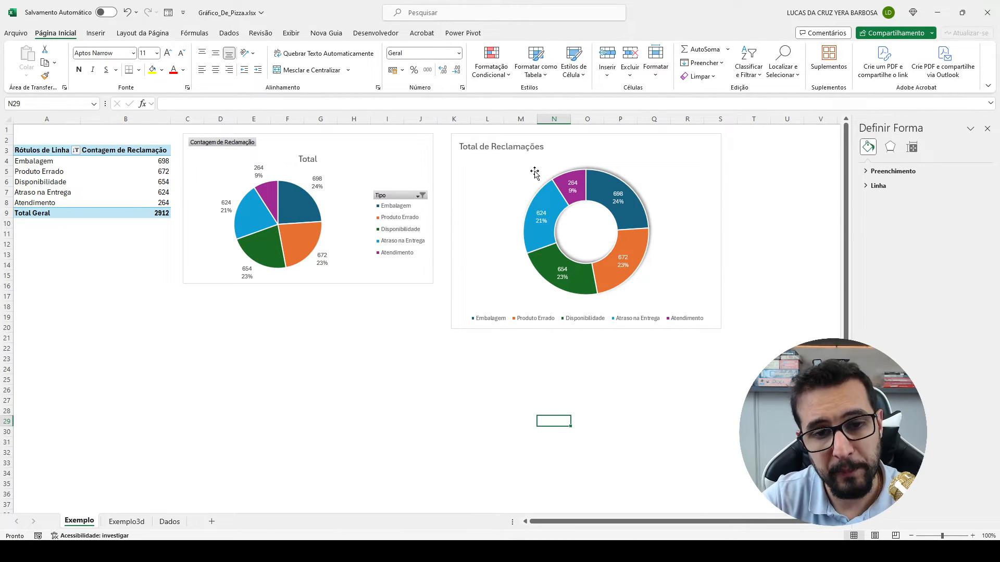
pyautogui.moveTo(558, 147); pyautogui.dragTo(567, 163)
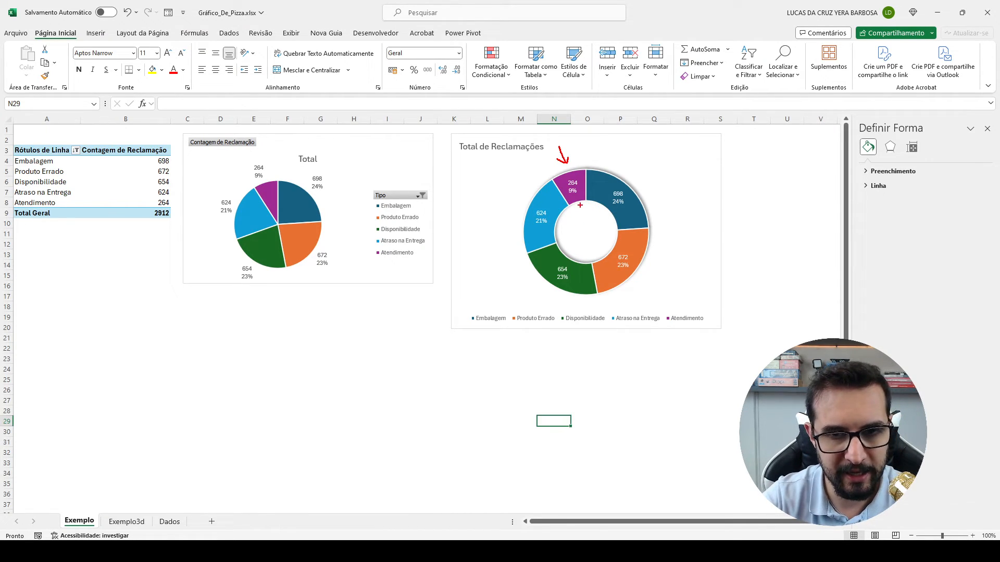
pyautogui.press('e')
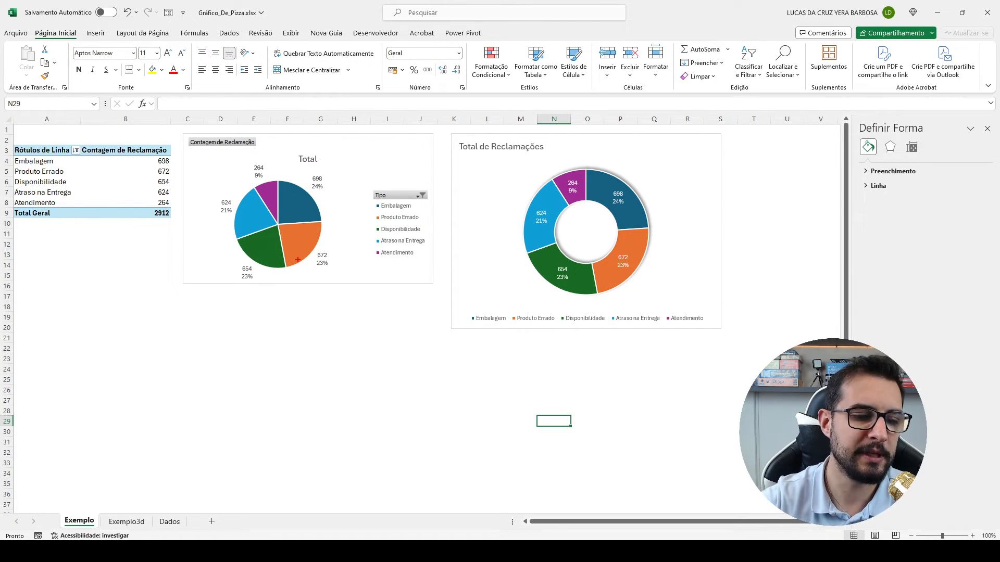
pyautogui.press('Escape')
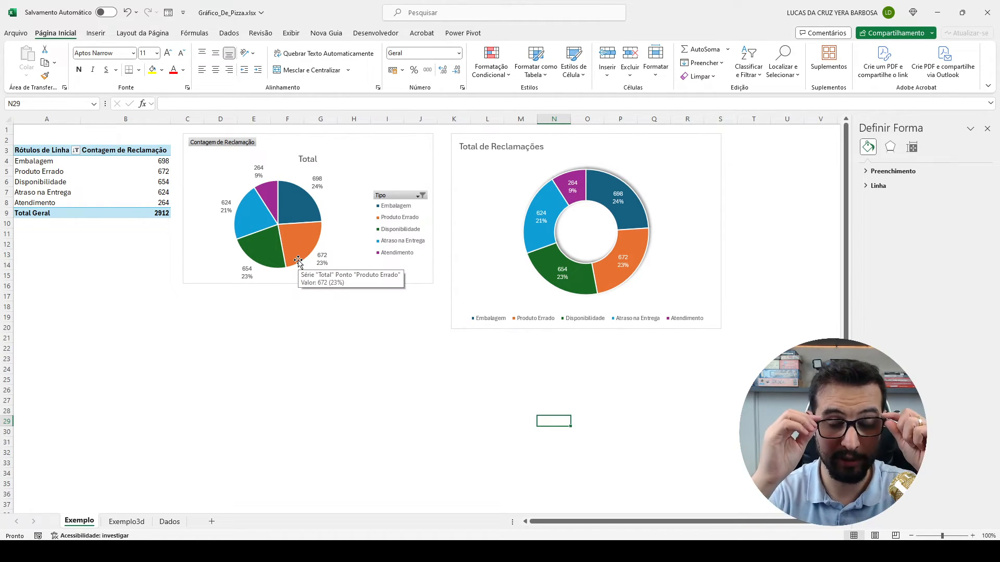